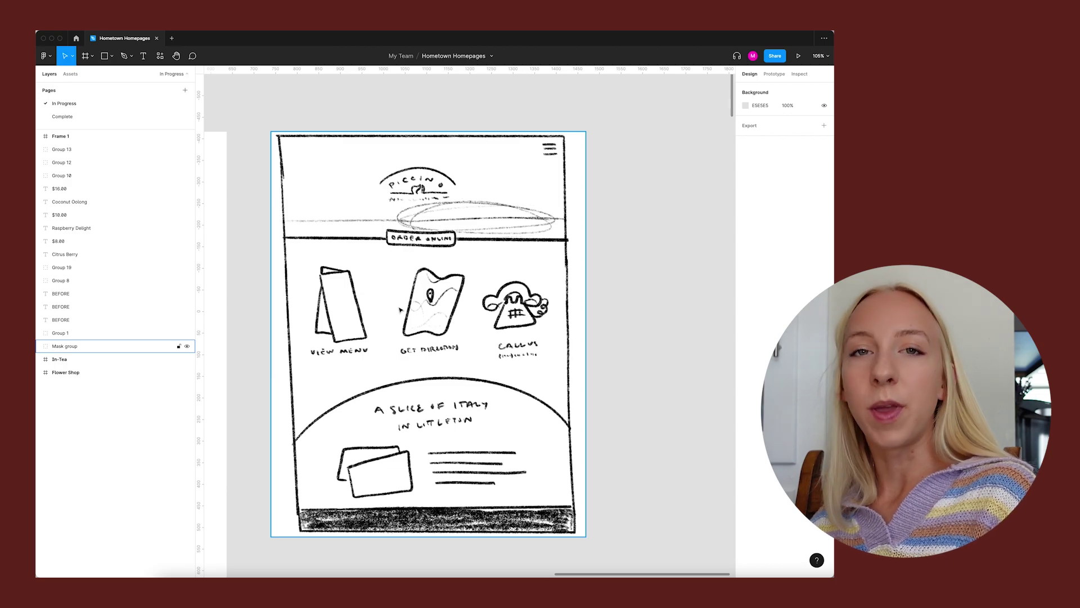
# Step: Zoom out and pan the canvas to bring the BEFORE screenshot and the wireframe sketch into view
pyautogui.hscroll(-2, 453, 301)
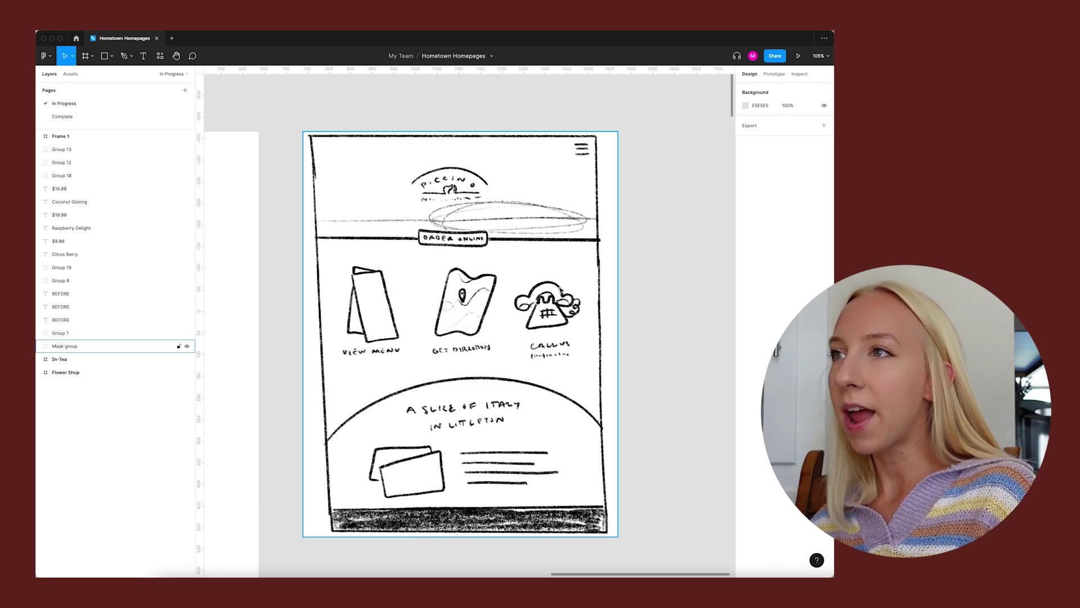
pyautogui.scroll(-5, 595, 311)
pyautogui.hscroll(-5, 596, 311)
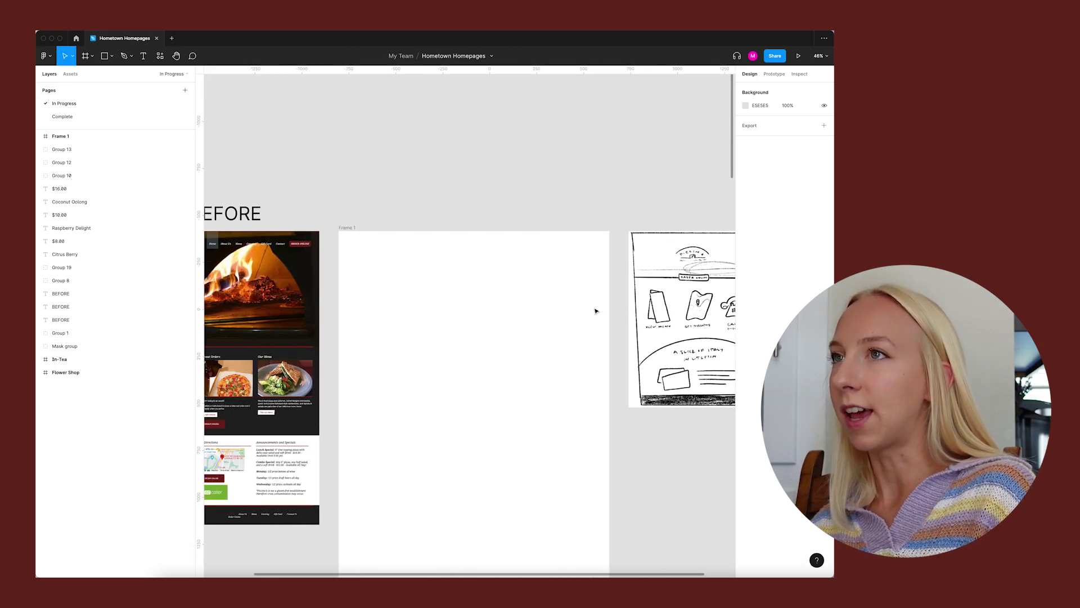
pyautogui.scroll(-3, 595, 311)
pyautogui.hscroll(-3, 596, 311)
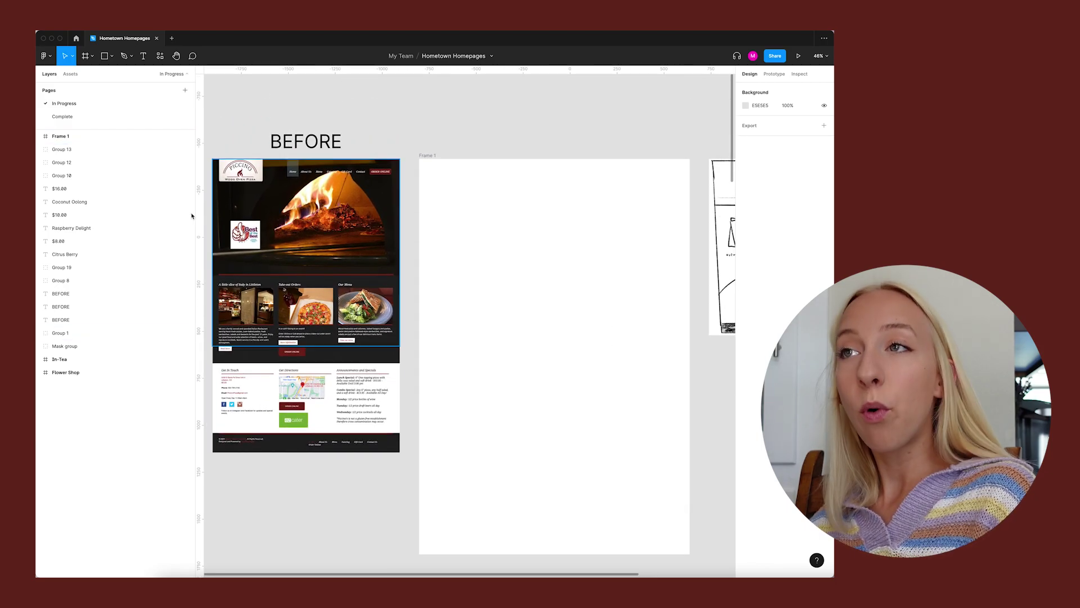
pyautogui.scroll(3, 230, 211)
pyautogui.scroll(-1, 325, 400)
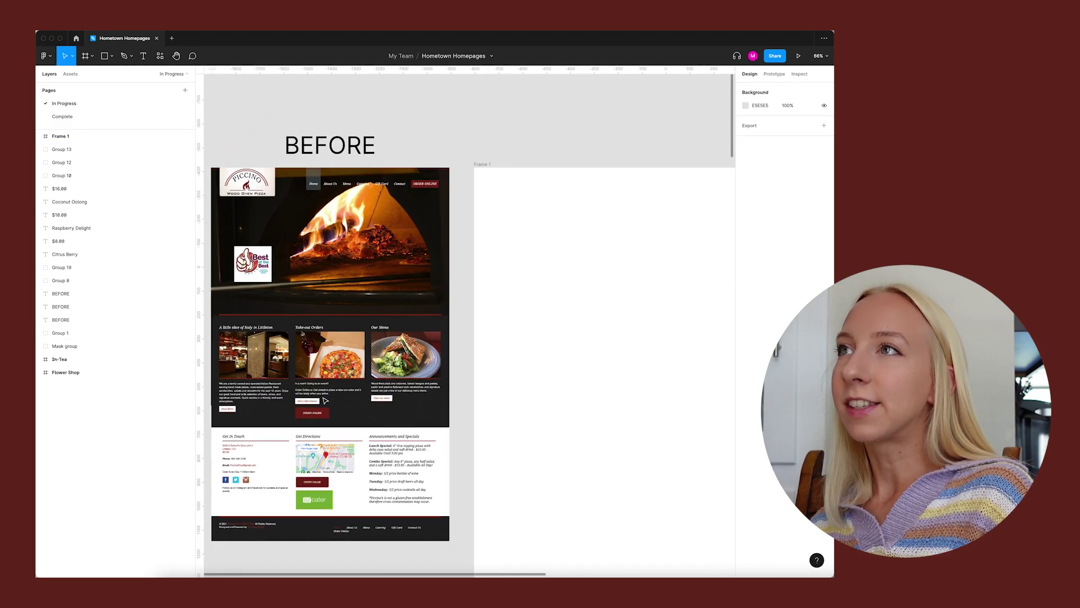
pyautogui.scroll(-2, 325, 400)
pyautogui.hscroll(3, 394, 380)
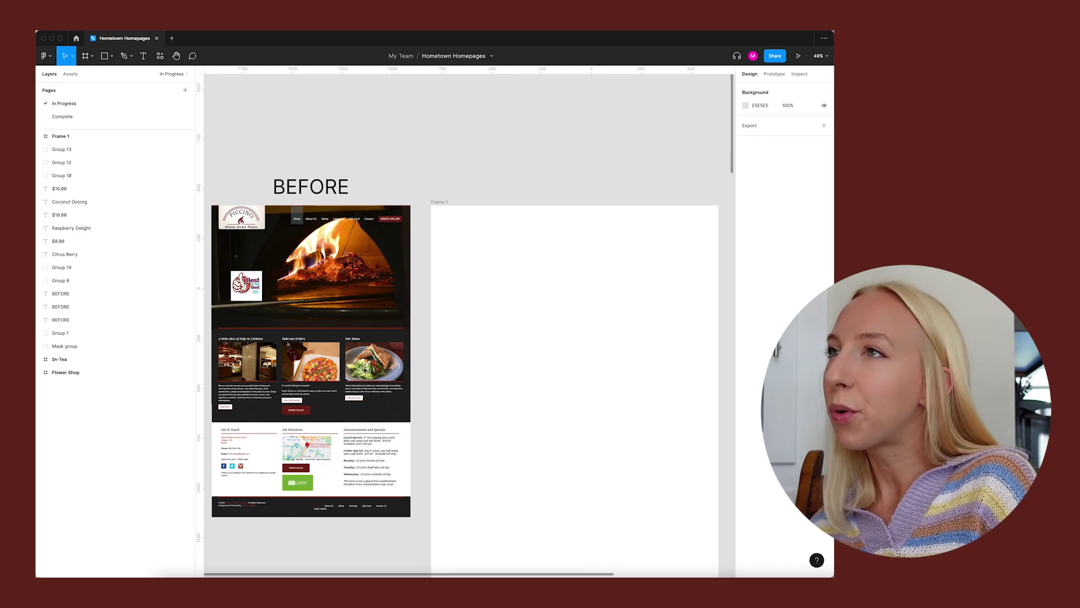
pyautogui.scroll(-2, 417, 374)
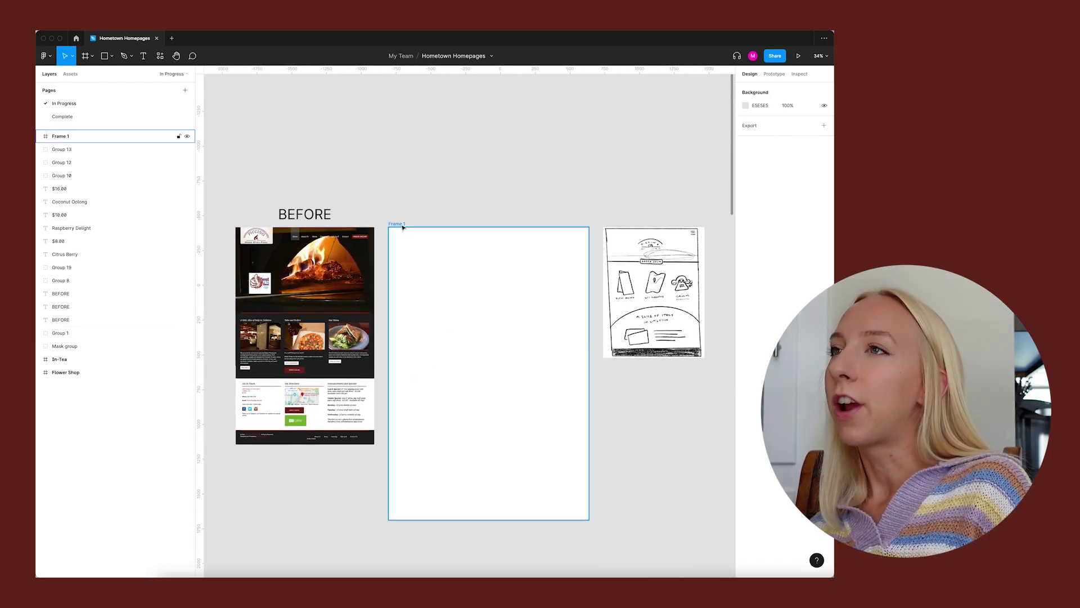
# Step: Select the empty Frame 1 to confirm its 1440×2104 size, then deselect it
pyautogui.click(401, 223)
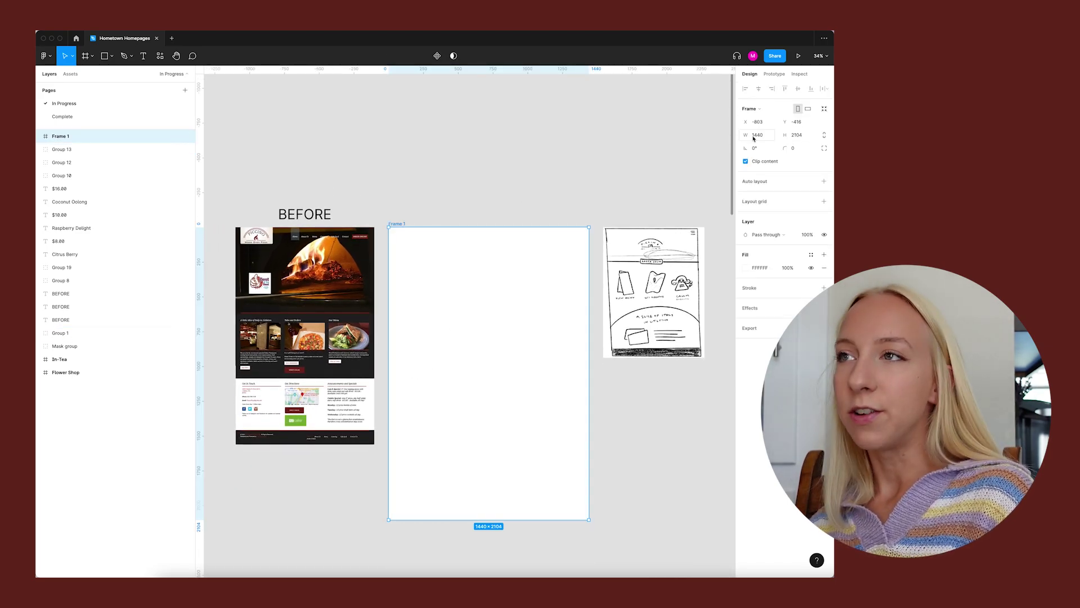
pyautogui.hscroll(2, 476, 209)
pyautogui.scroll(-1, 475, 208)
pyautogui.click(475, 213)
# Step: Draw a 1440×699 hero rectangle across the top of Frame 1
pyautogui.press('r')
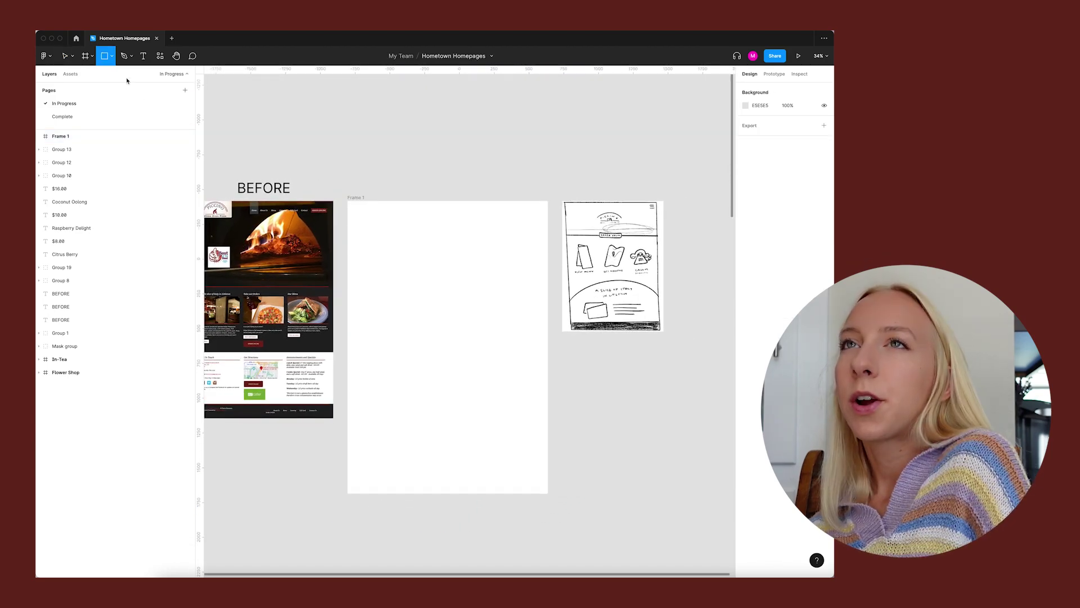
pyautogui.moveTo(348, 202); pyautogui.dragTo(549, 301)
pyautogui.press('Escape')
pyautogui.click(473, 234)
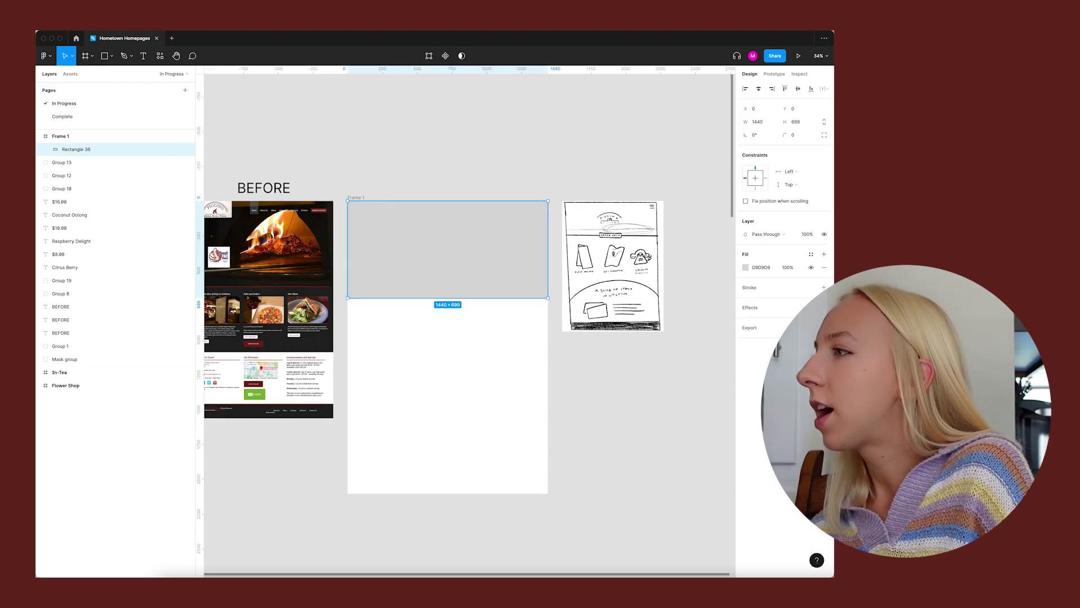
# Step: Bring the pizza photo into Frame 1 and resize it to the full 1440 width
pyautogui.moveTo(467, 177); pyautogui.dragTo(457, 173)
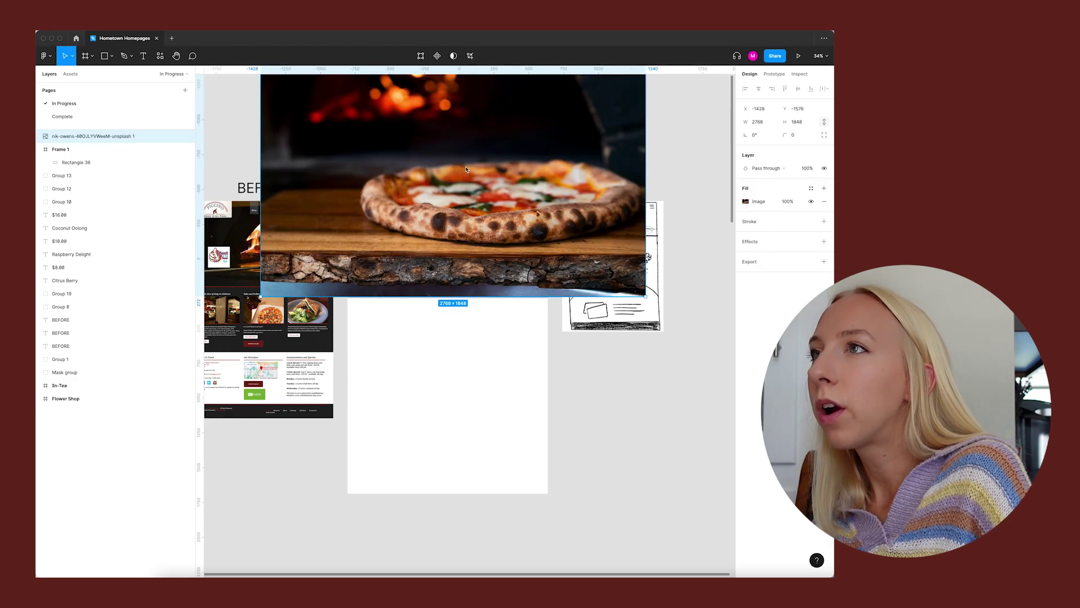
pyautogui.moveTo(477, 383); pyautogui.dragTo(473, 336)
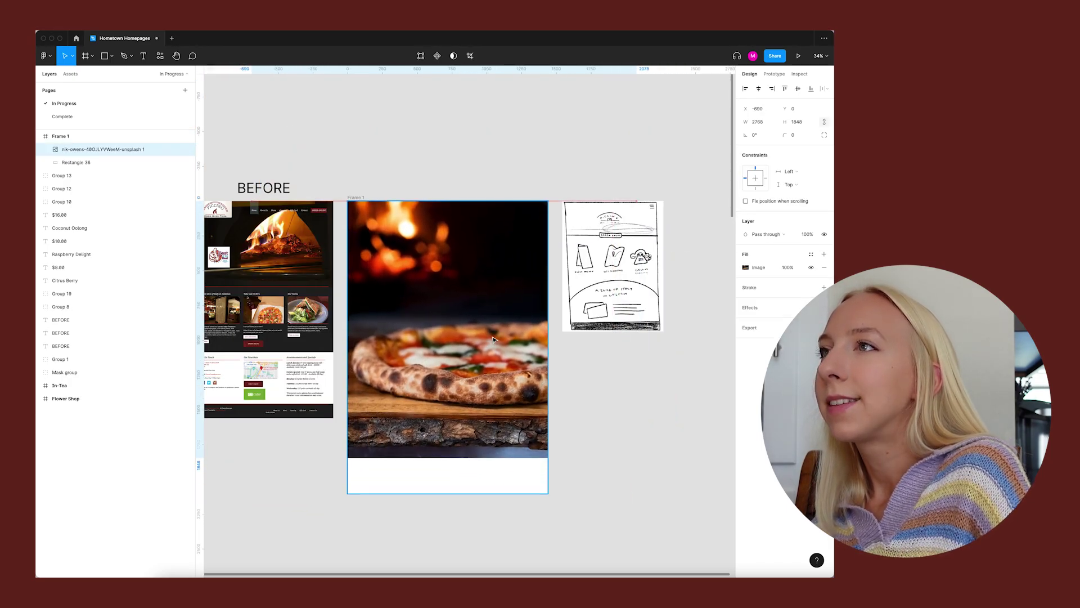
pyautogui.moveTo(466, 459); pyautogui.dragTo(472, 300)
pyautogui.moveTo(518, 262); pyautogui.dragTo(547, 259)
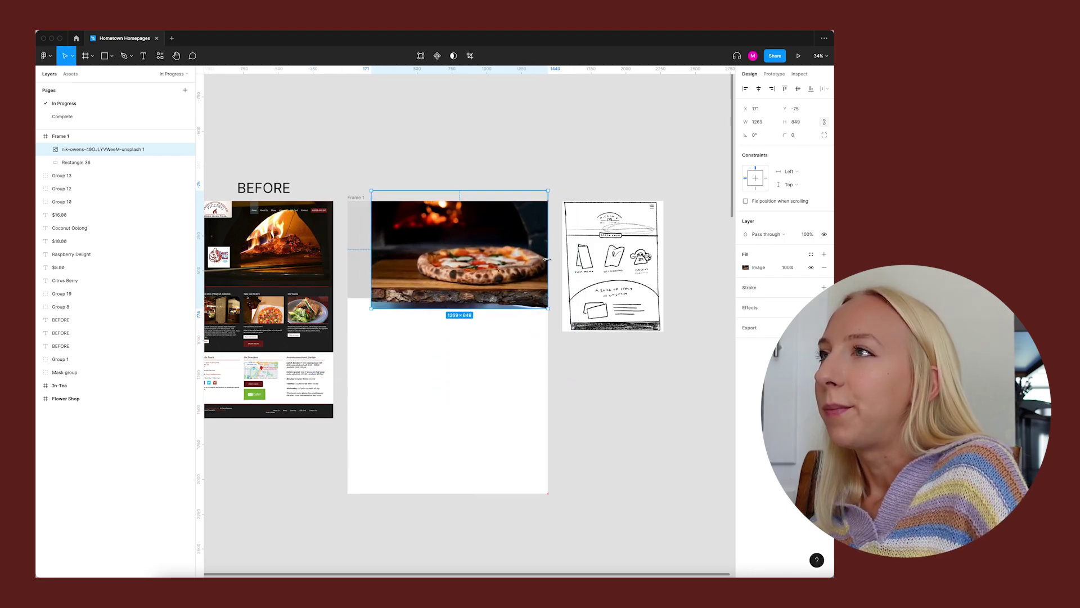
pyautogui.moveTo(371, 260); pyautogui.dragTo(347, 258)
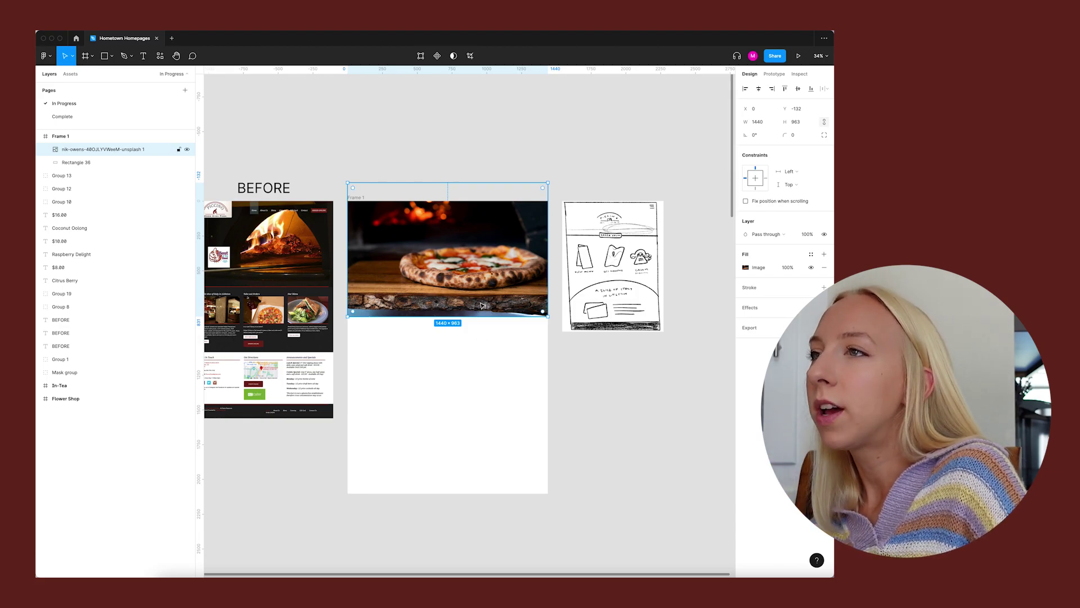
# Step: Select the photo with the rectangle and use the rectangle as a mask to crop it
pyautogui.keyDown('shift'); pyautogui.click(490, 342); pyautogui.keyUp('shift')
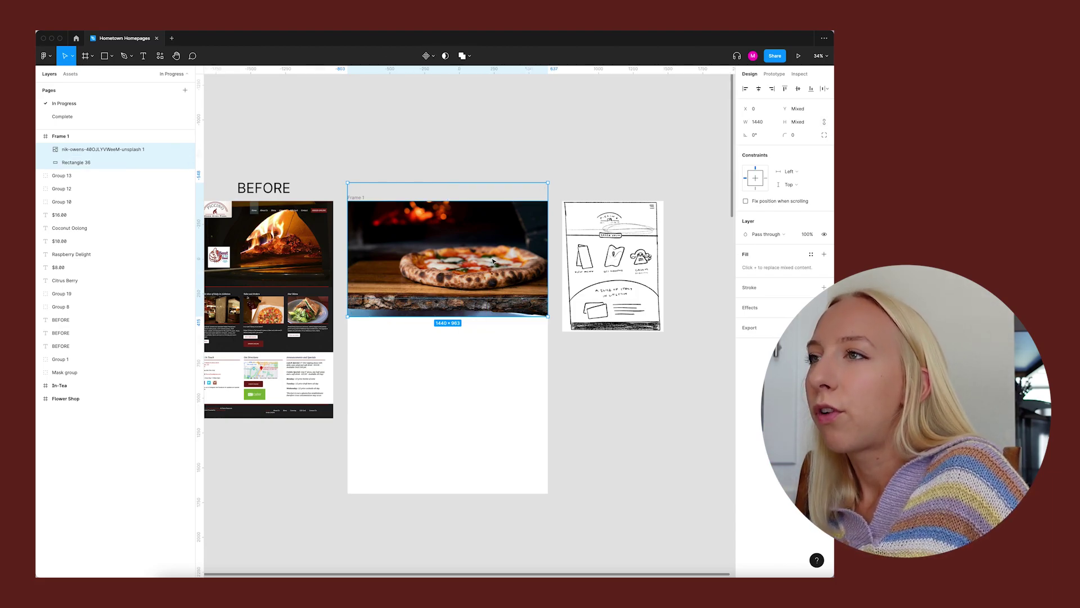
pyautogui.press('Escape')
pyautogui.click(491, 251)
pyautogui.moveTo(490, 250); pyautogui.dragTo(489, 254)
pyautogui.keyDown('shift'); pyautogui.click(483, 360); pyautogui.keyUp('shift')
pyautogui.rightClick(494, 260)
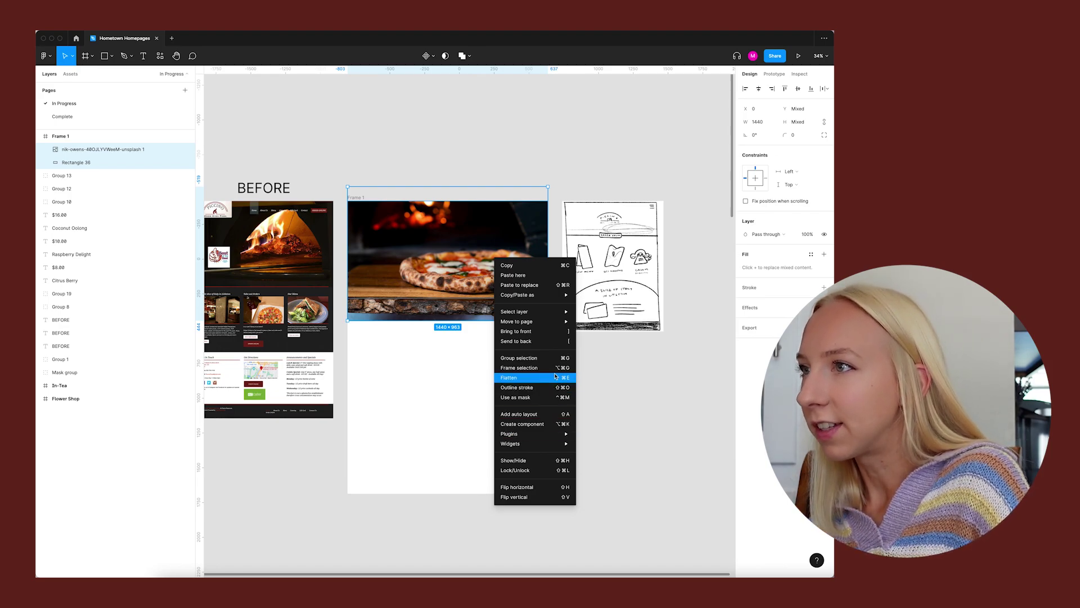
pyautogui.click(543, 398)
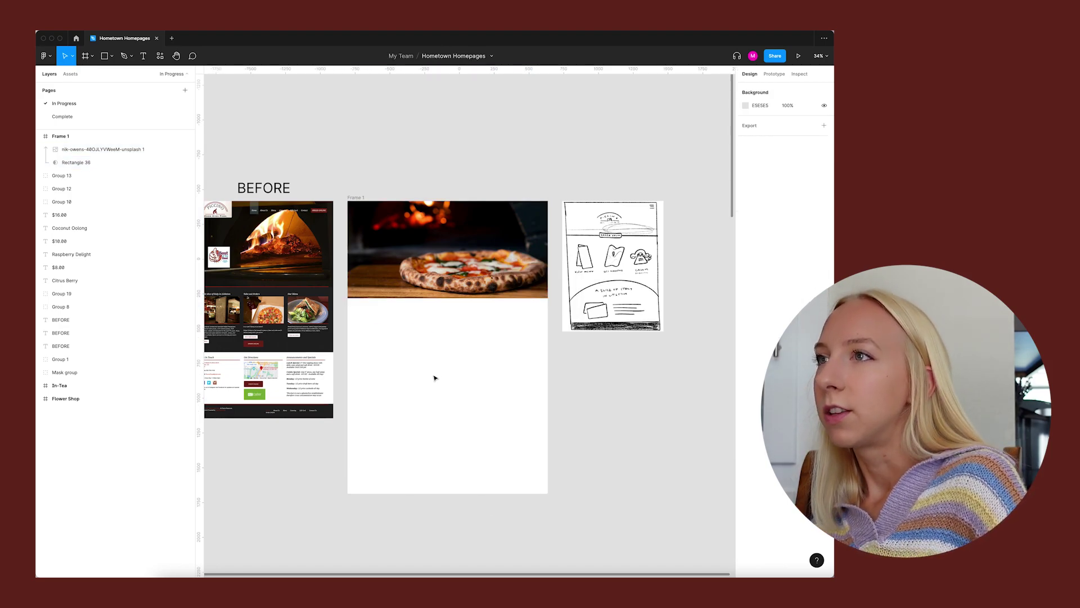
pyautogui.click(508, 277)
# Step: Shift the pizza photo slightly upward within its crop
pyautogui.doubleClick(508, 278)
pyautogui.moveTo(508, 277); pyautogui.dragTo(508, 267)
pyautogui.click(555, 166)
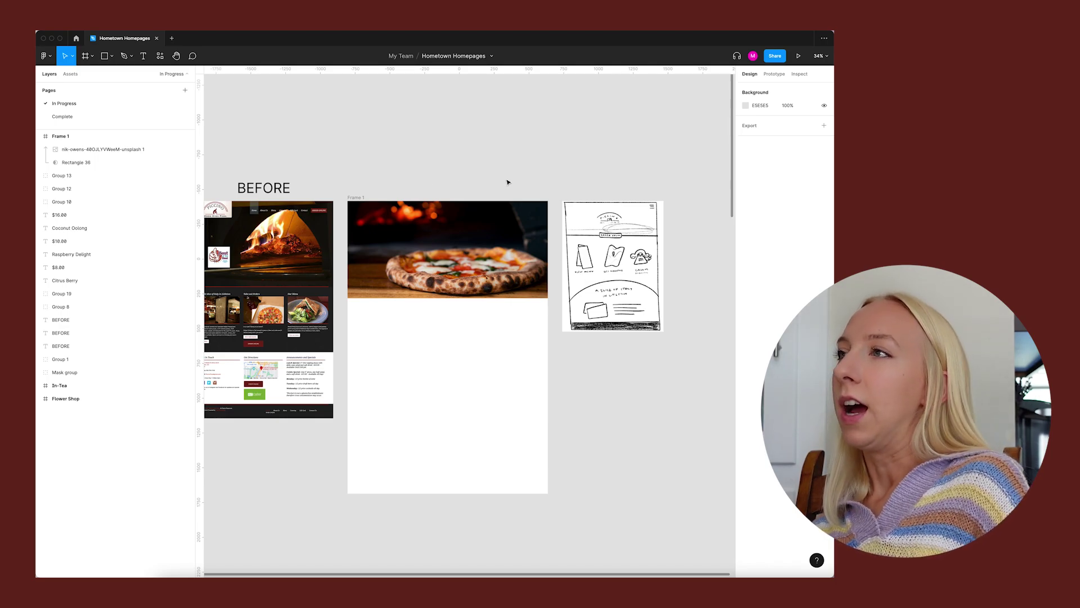
pyautogui.click(412, 256)
pyautogui.scroll(5, 411, 256)
pyautogui.scroll(-5, 329, 212)
# Step: Centre the PICCINO Wood Oven Pizza logo horizontally on the hero and move it lower
pyautogui.press('Escape')
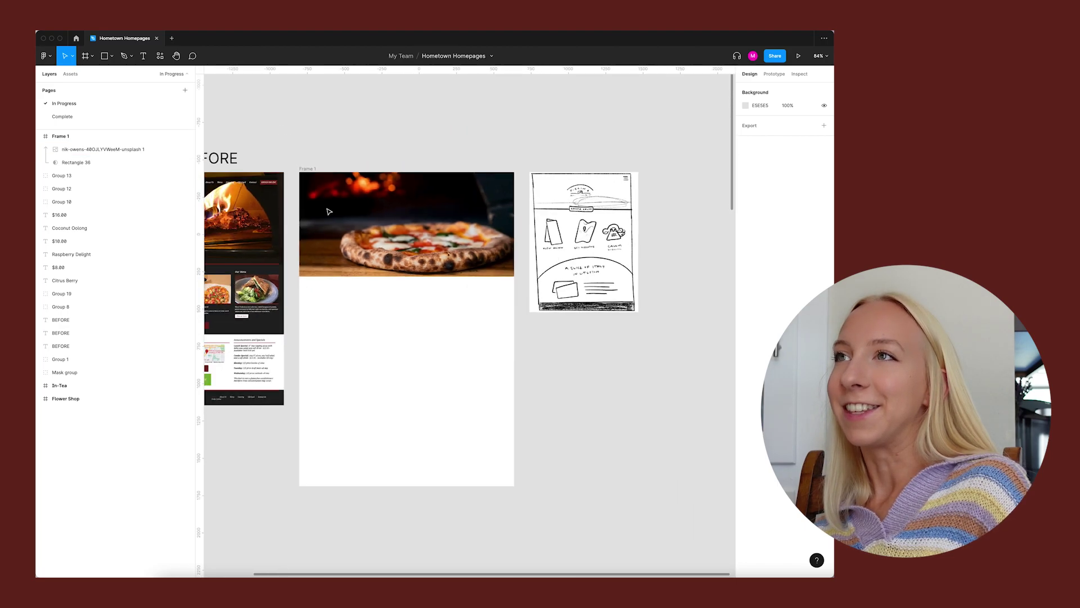
pyautogui.scroll(2, 329, 212)
pyautogui.hscroll(-3, 461, 198)
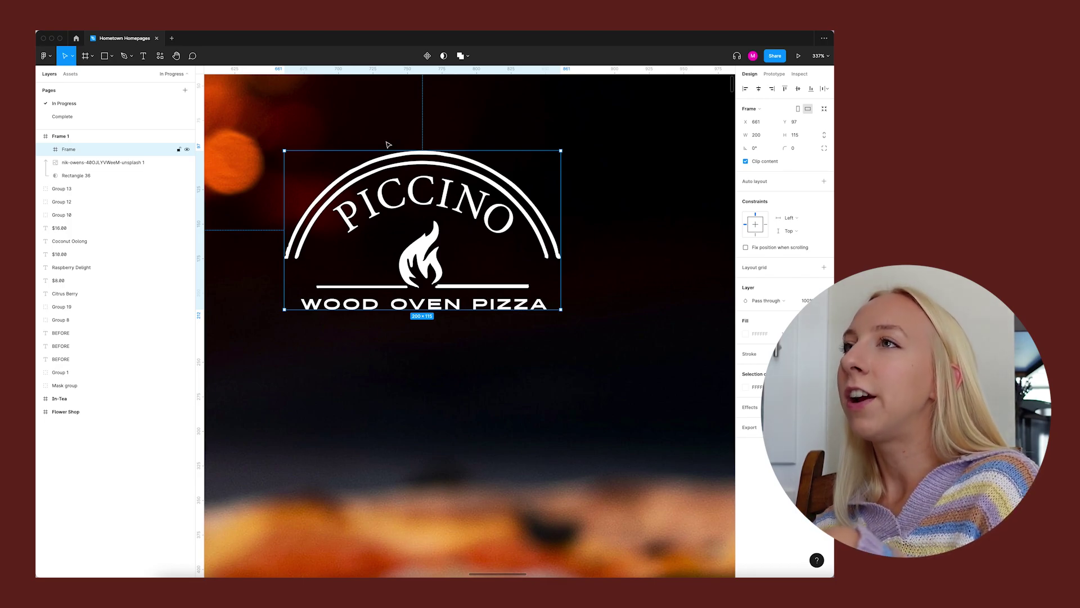
pyautogui.scroll(-10, 456, 243)
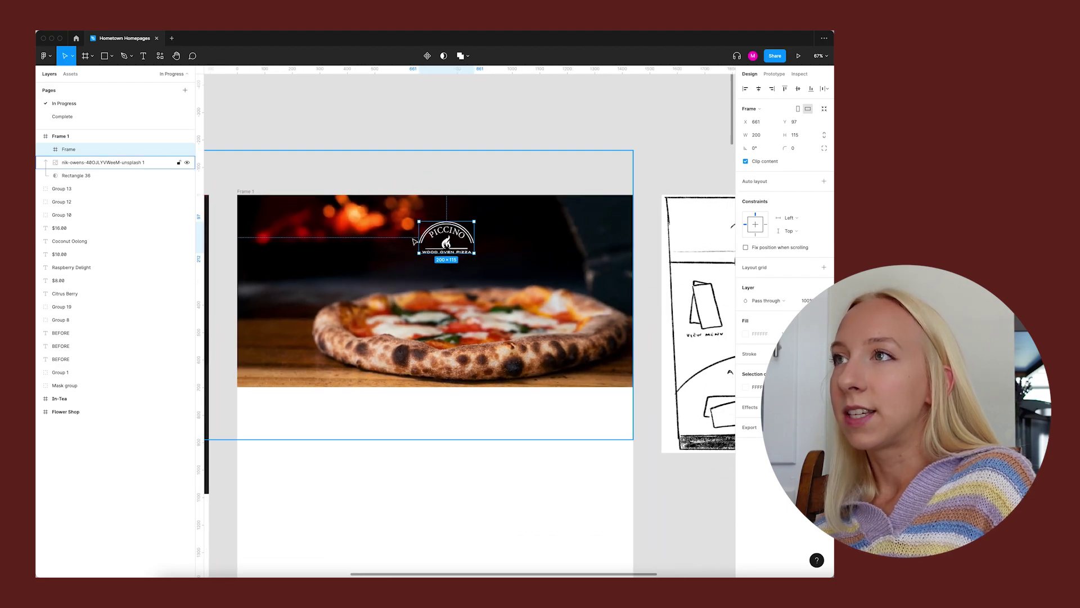
pyautogui.click(759, 89)
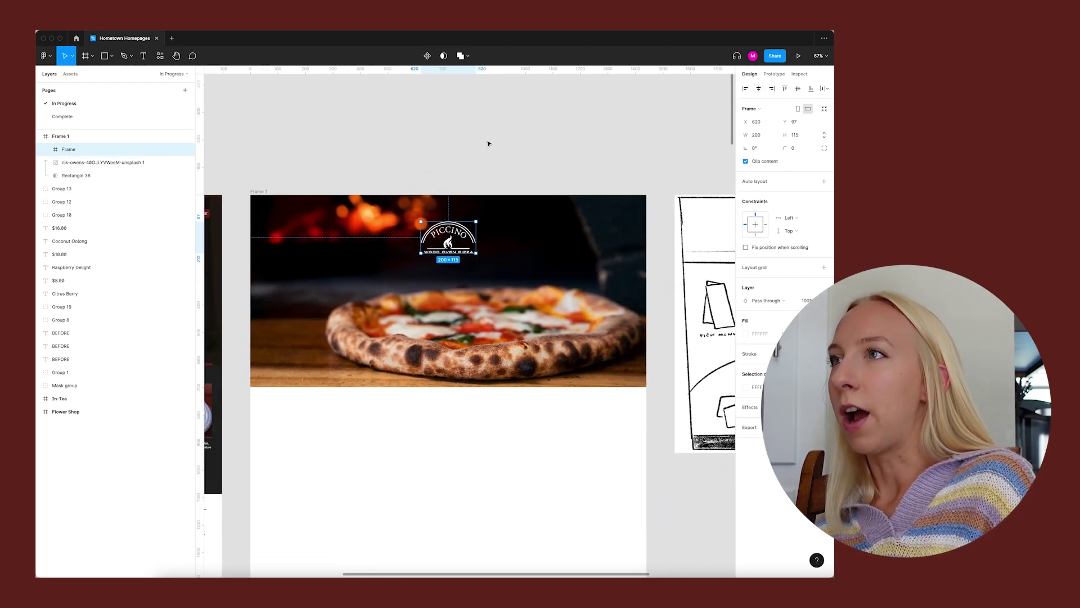
pyautogui.click(489, 143)
pyautogui.click(458, 246)
pyautogui.moveTo(457, 245); pyautogui.dragTo(457, 269)
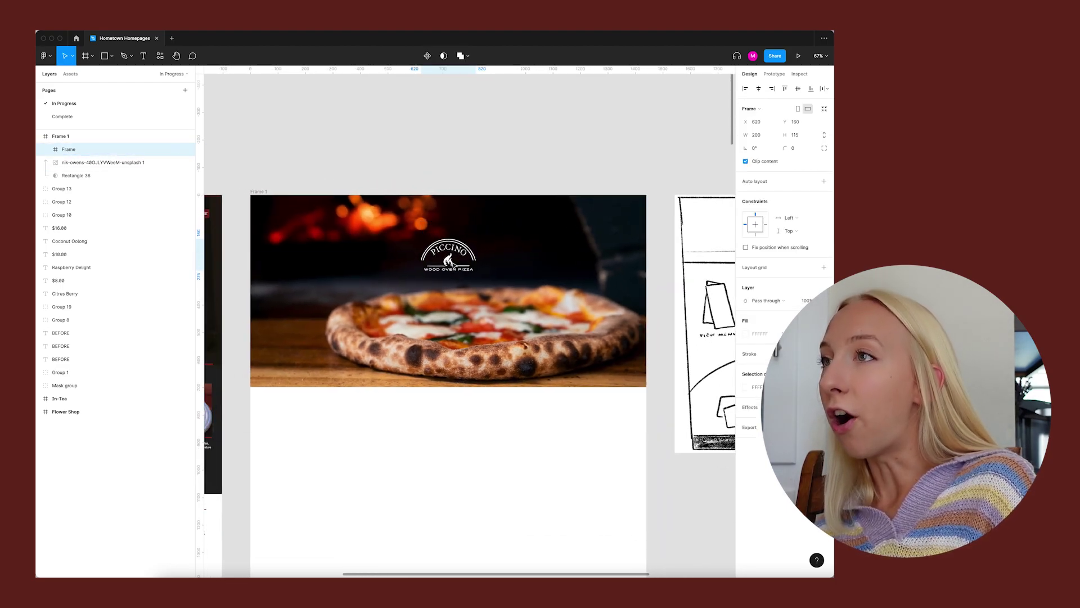
pyautogui.click(455, 156)
# Step: Raise the PICCINO logo slightly so it sits near the hero's top at Y 142
pyautogui.scroll(-3, 405, 162)
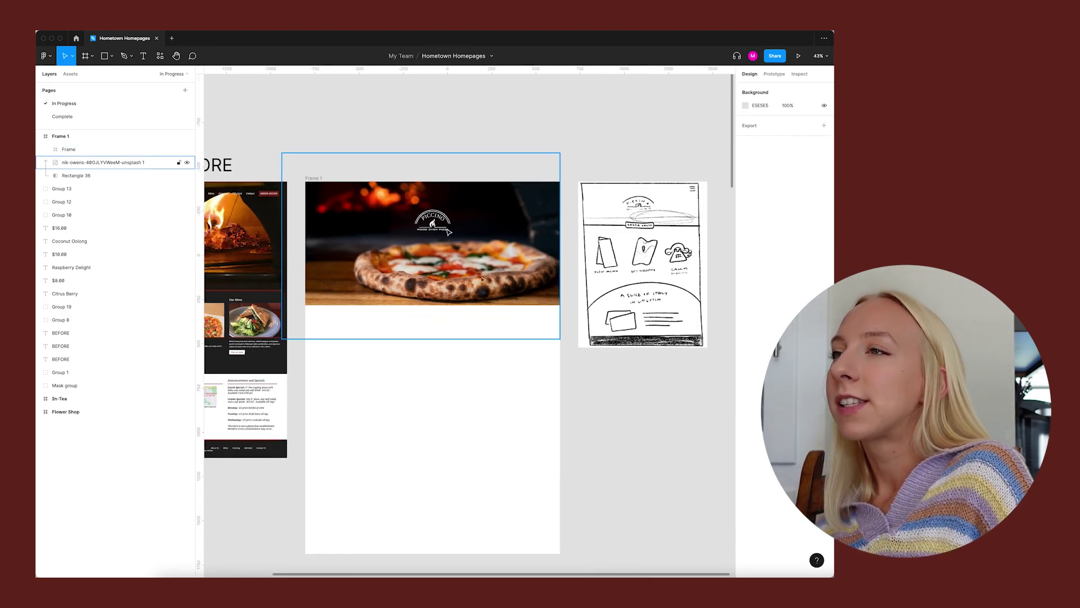
pyautogui.scroll(3, 444, 227)
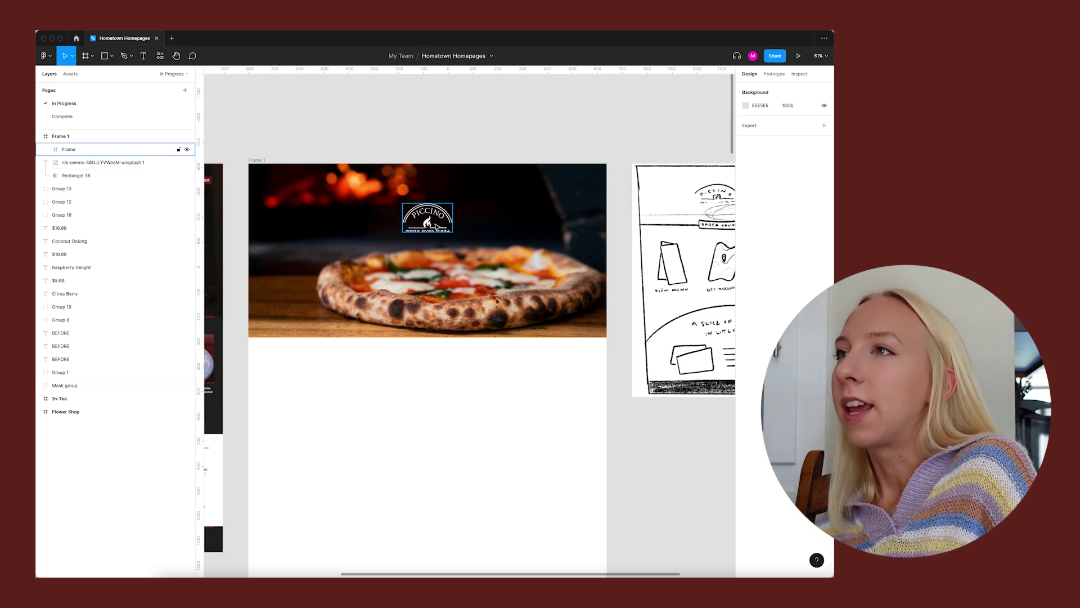
pyautogui.click(430, 226)
pyautogui.moveTo(431, 227); pyautogui.dragTo(451, 222)
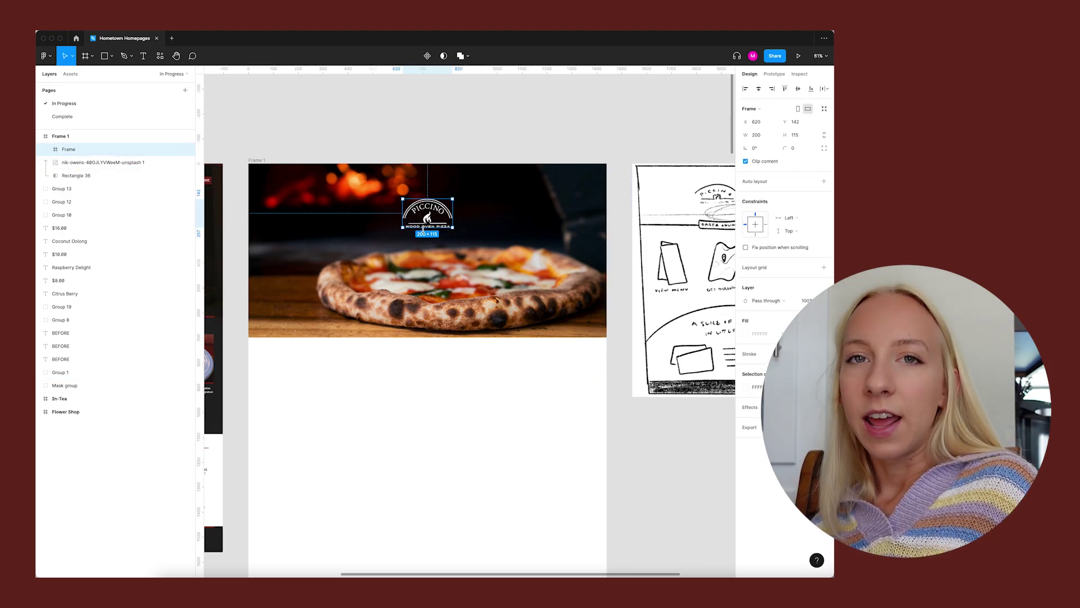
pyautogui.click(471, 121)
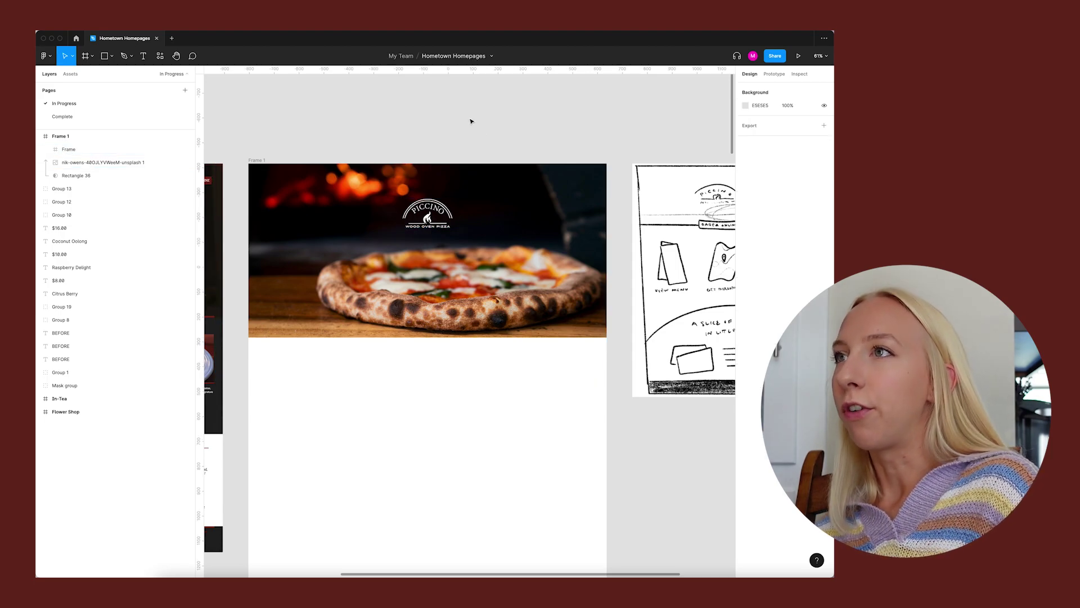
# Step: Complete the hours line under the logo to read 'Open every day 11am - 9pm'
pyautogui.scroll(-5, 475, 136)
pyautogui.scroll(6, 454, 145)
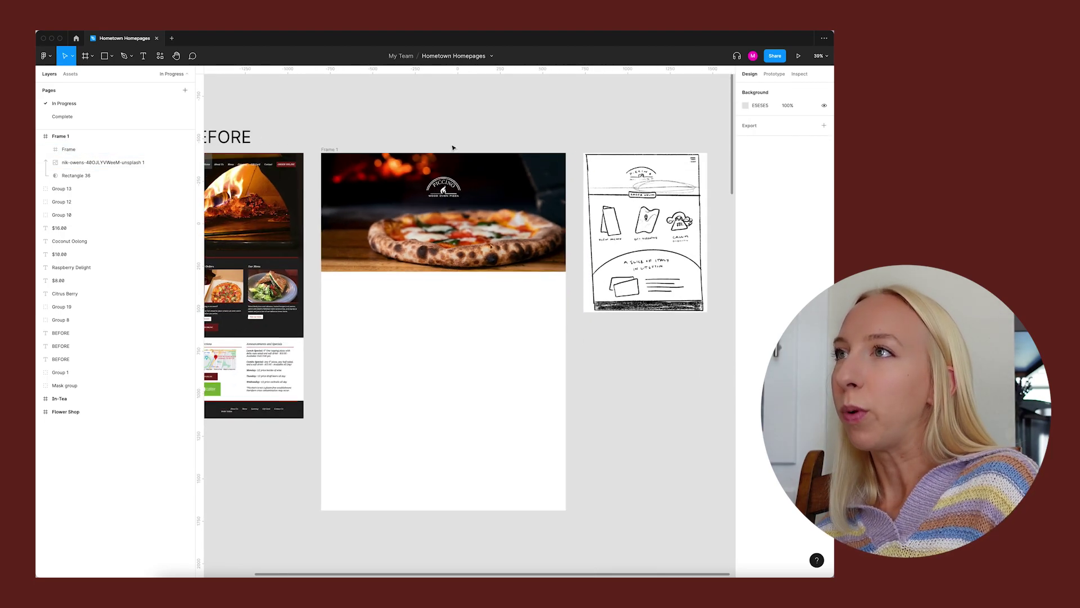
pyautogui.press('t')
pyautogui.click(431, 241)
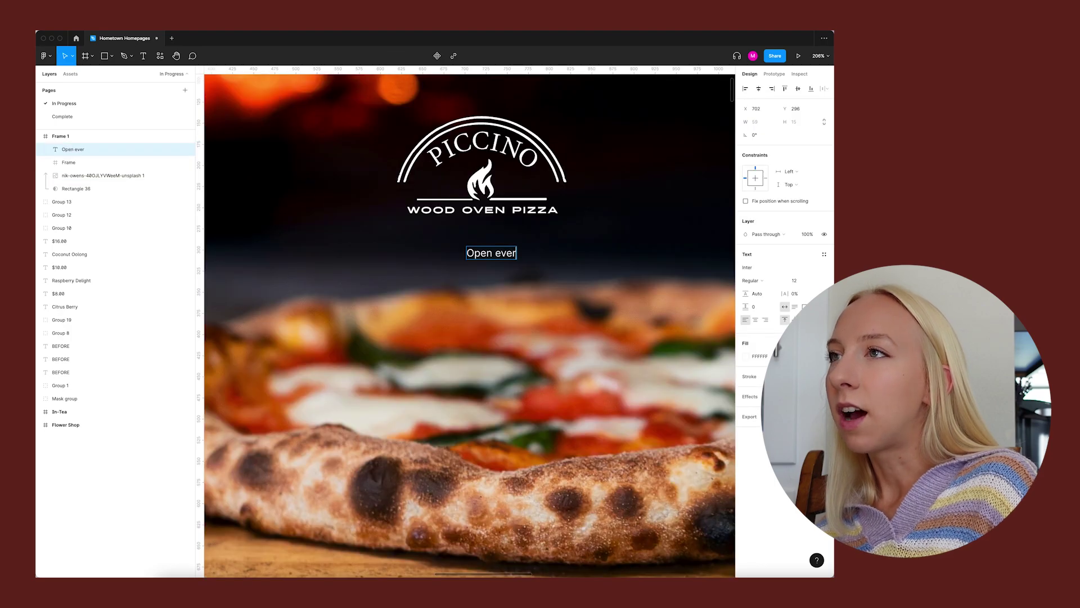
pyautogui.write('day 11')
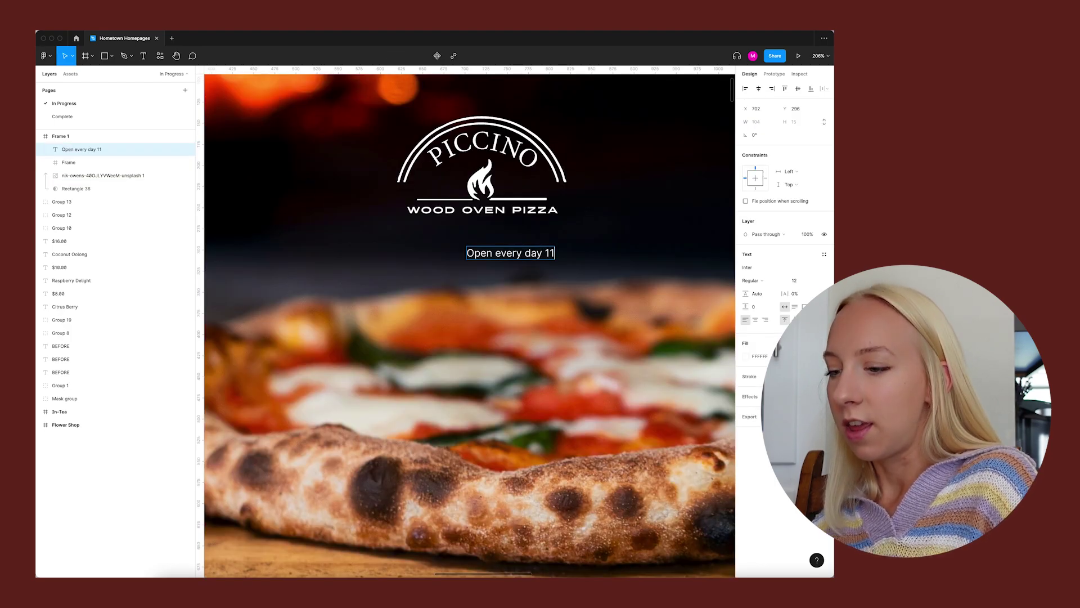
pyautogui.write('am - 9pm')
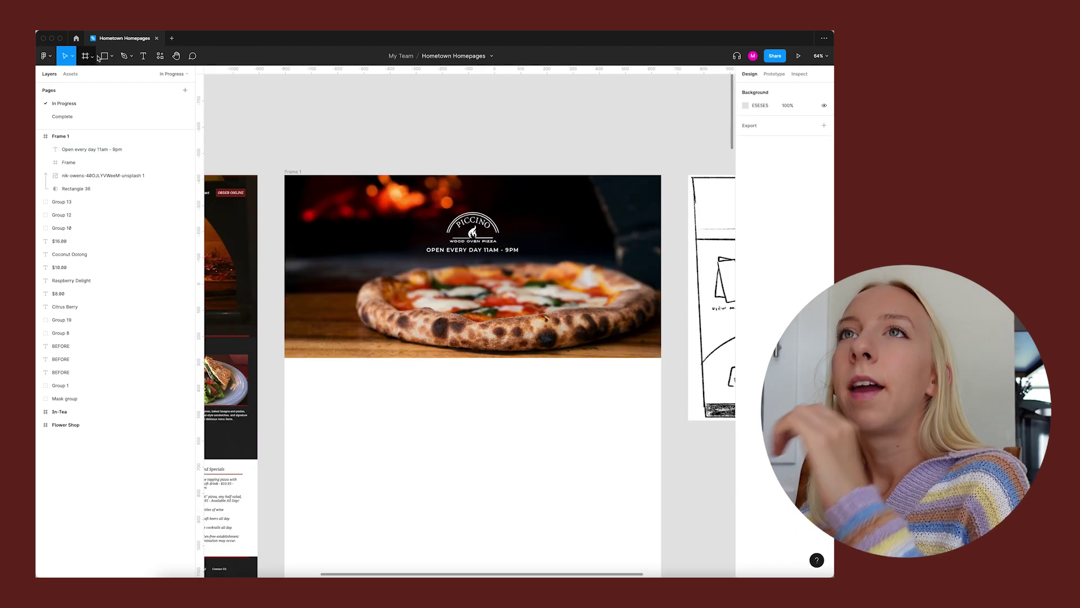
# Step: Draw three thin bars at the header's top right and select them together as a menu icon
pyautogui.click(105, 57)
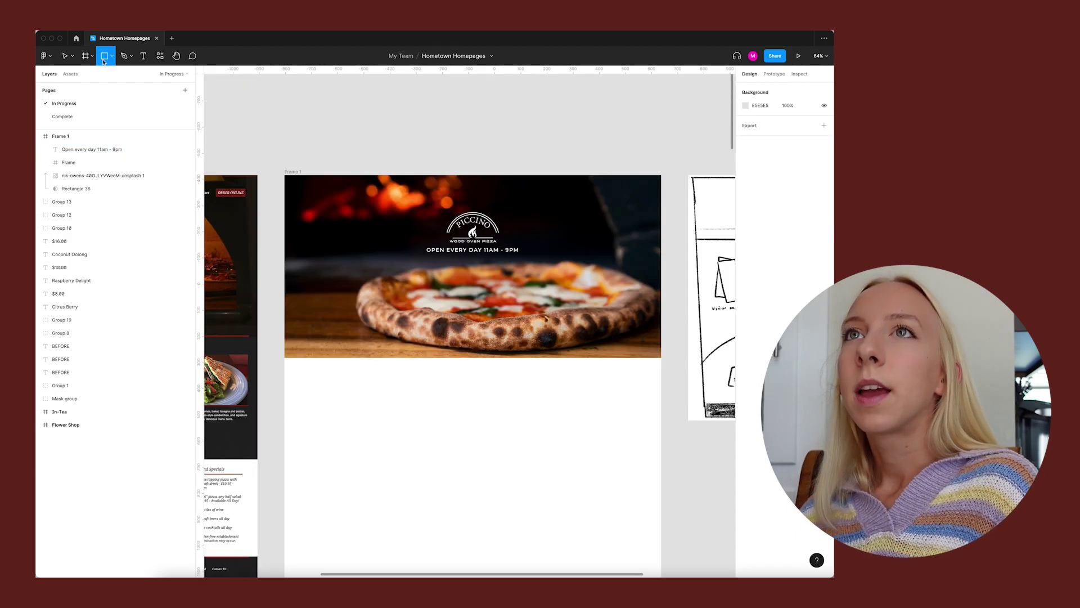
pyautogui.scroll(5, 664, 188)
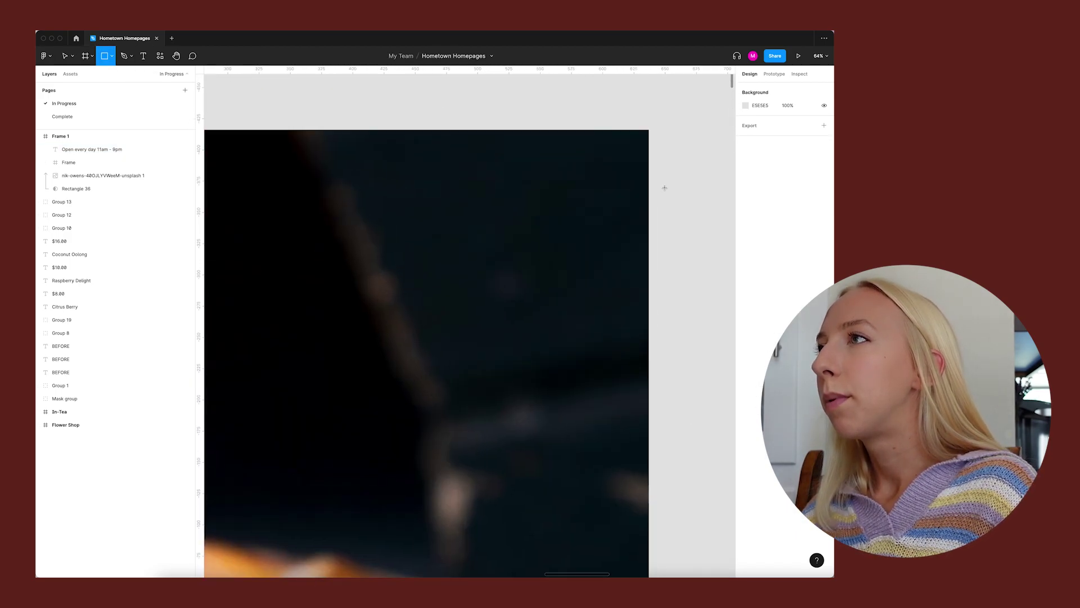
pyautogui.moveTo(516, 171)
pyautogui.mouseDown()
pyautogui.moveTo(602, 176)
pyautogui.moveTo(598, 197)
pyautogui.mouseUp()
pyautogui.hotkey('ctrl', 'd')
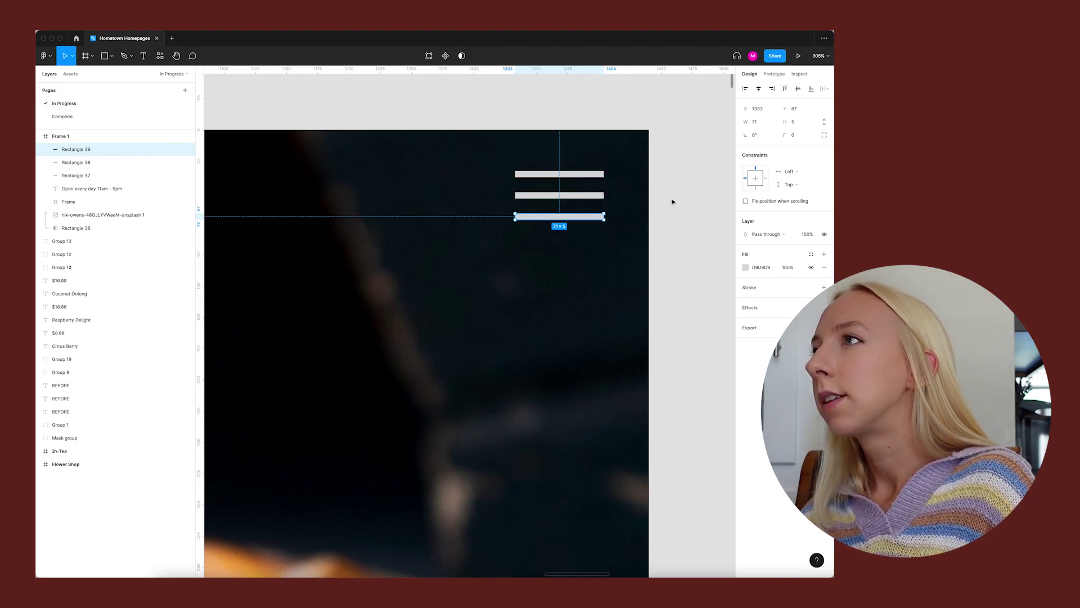
pyautogui.moveTo(677, 172); pyautogui.dragTo(598, 266)
pyautogui.hotkey('ctrl', 'g')
pyautogui.press('-')
pyautogui.press('-')
pyautogui.press('-')
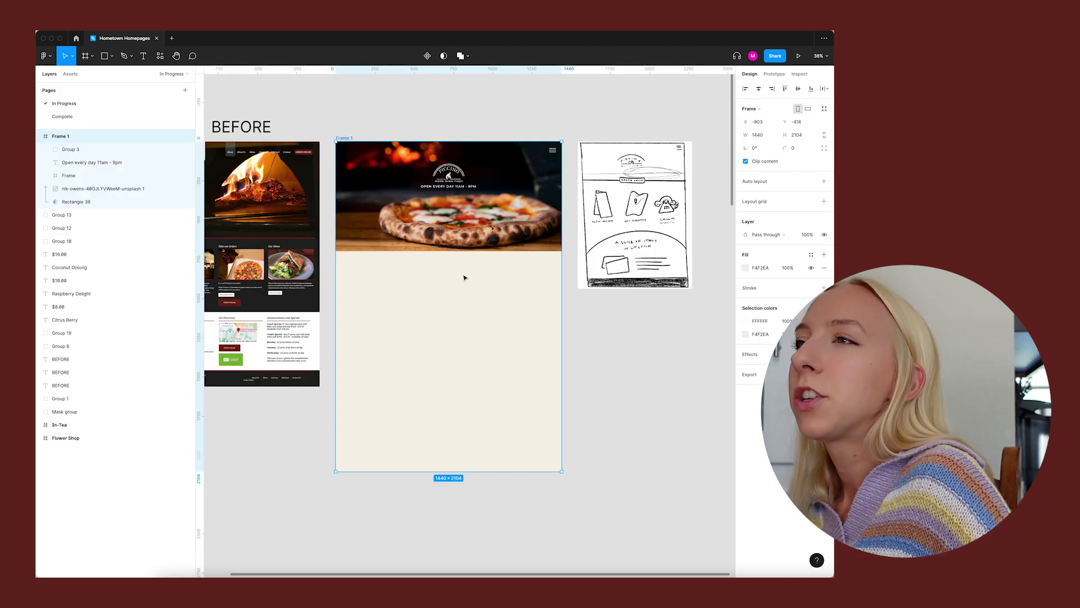
pyautogui.press('Escape')
pyautogui.scroll(5, 510, 295)
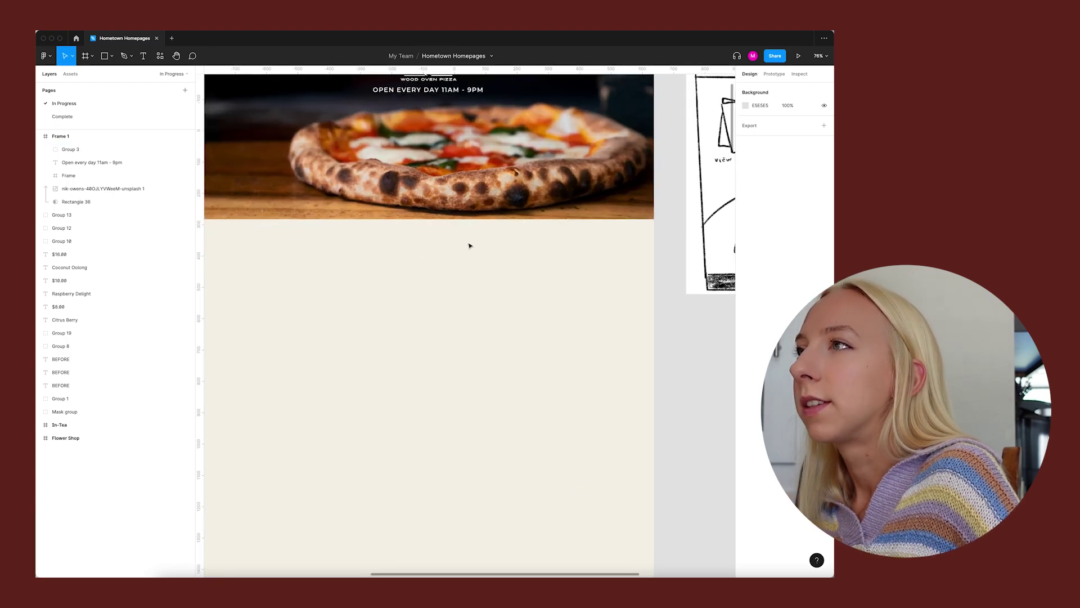
pyautogui.scroll(-3, 471, 244)
pyautogui.scroll(2, 531, 268)
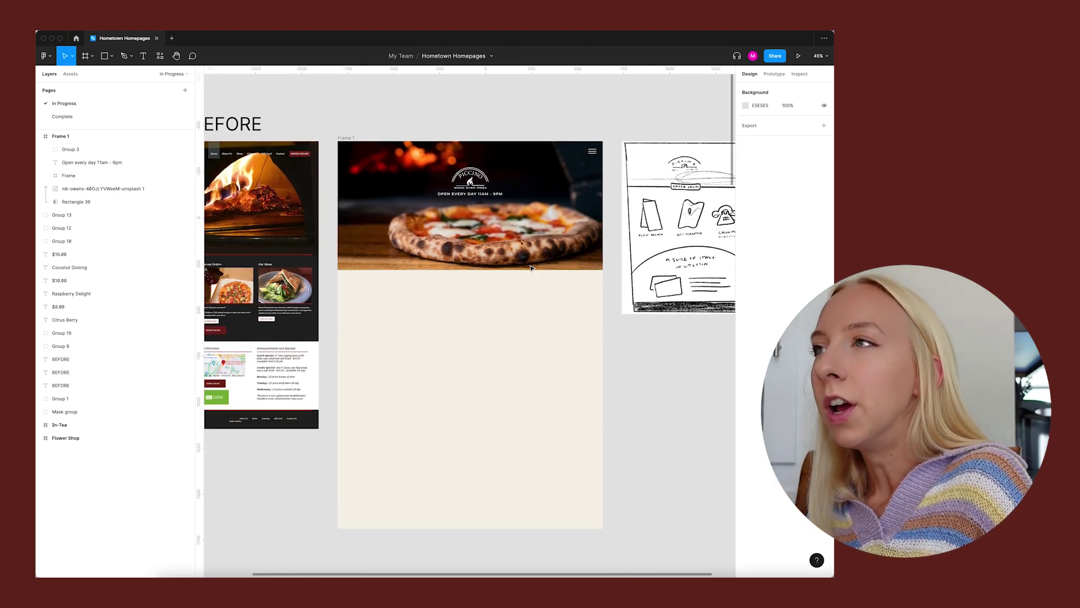
pyautogui.scroll(5, 506, 180)
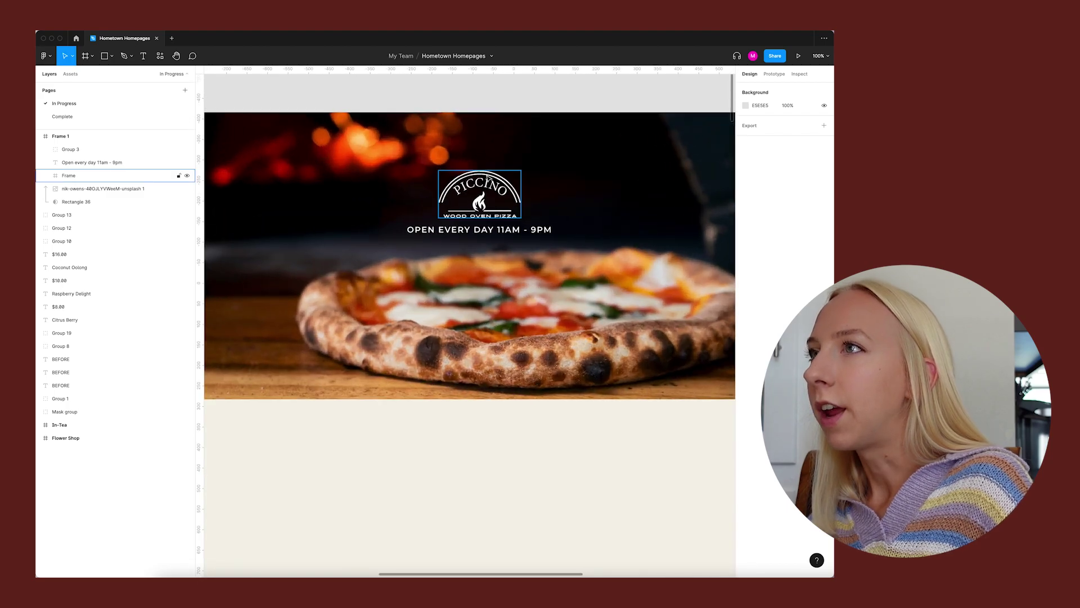
pyautogui.click(480, 194)
pyautogui.keyDown('shift'); pyautogui.click(534, 230); pyautogui.keyUp('shift')
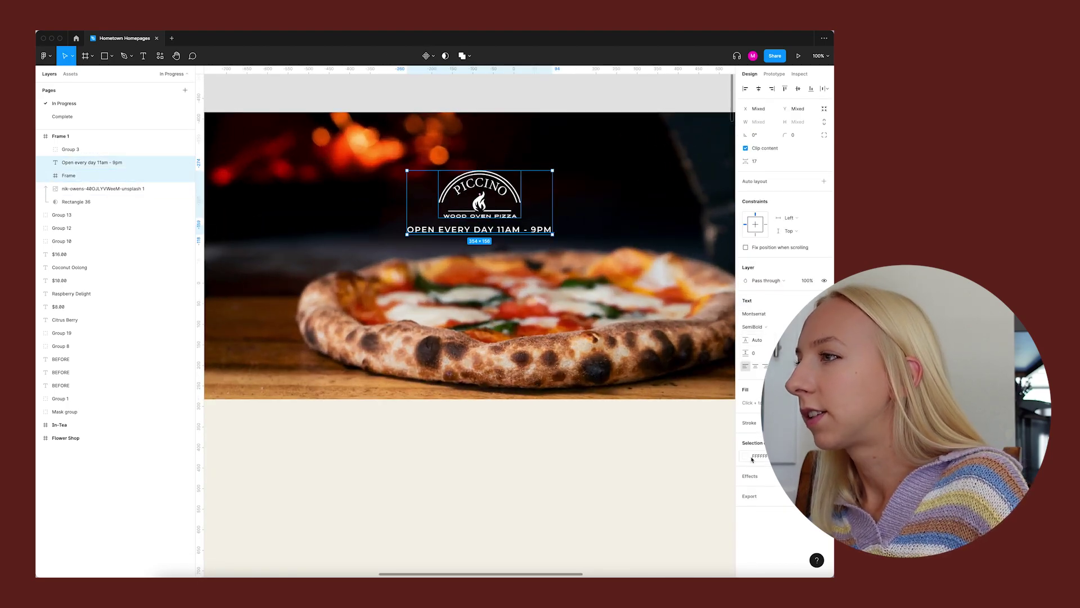
pyautogui.click(767, 457)
pyautogui.press('Escape')
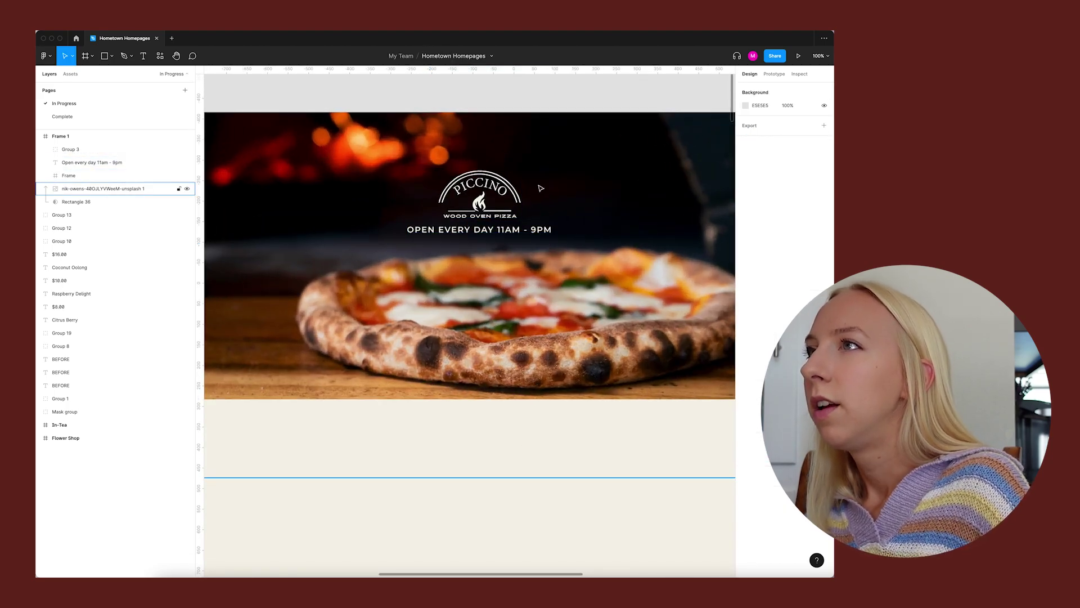
pyautogui.scroll(5, 540, 188)
pyautogui.scroll(-10, 540, 188)
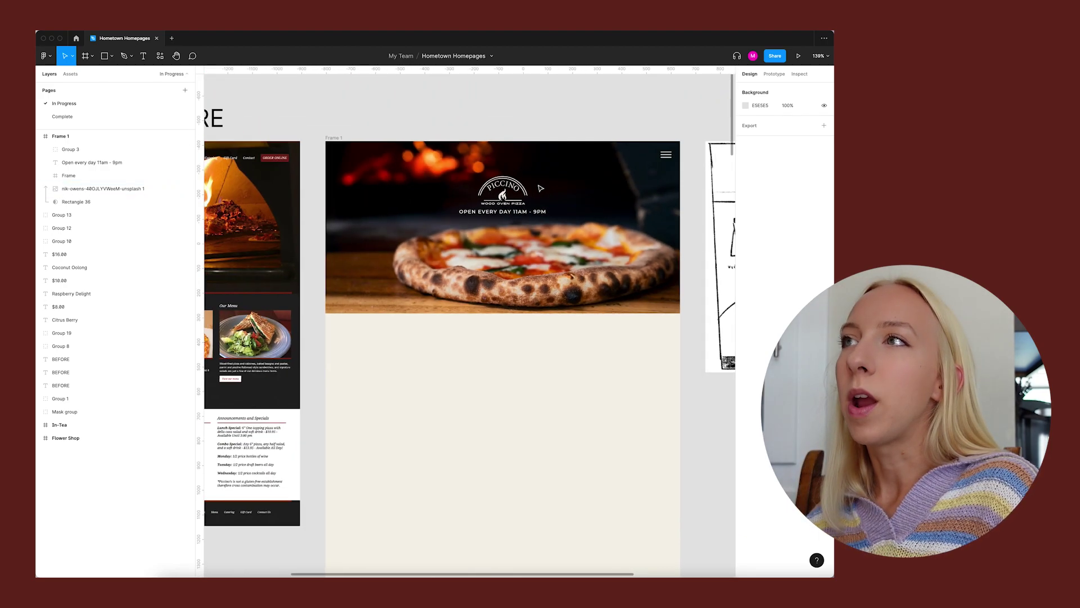
pyautogui.hscroll(2, 546, 375)
pyautogui.scroll(-1, 546, 376)
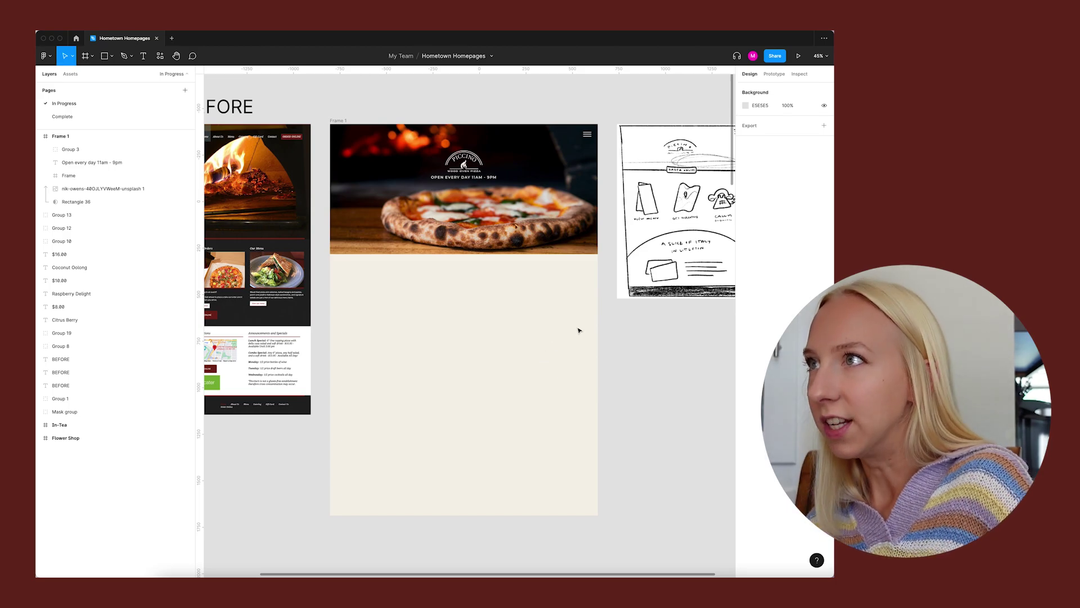
pyautogui.scroll(-2, 544, 305)
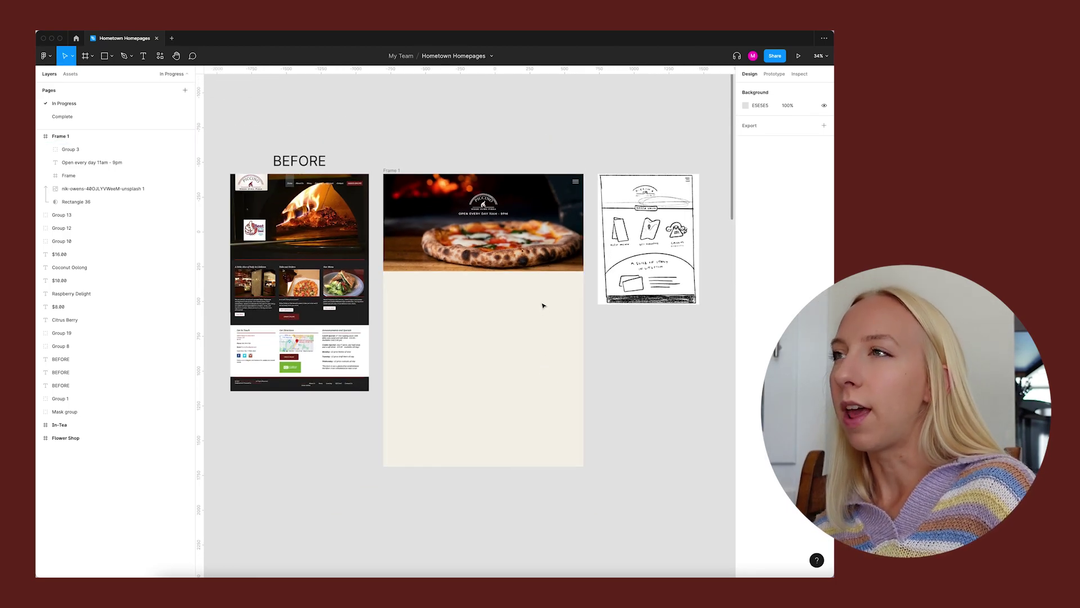
pyautogui.scroll(1, 494, 301)
pyautogui.scroll(2, 473, 203)
pyautogui.scroll(-2, 360, 135)
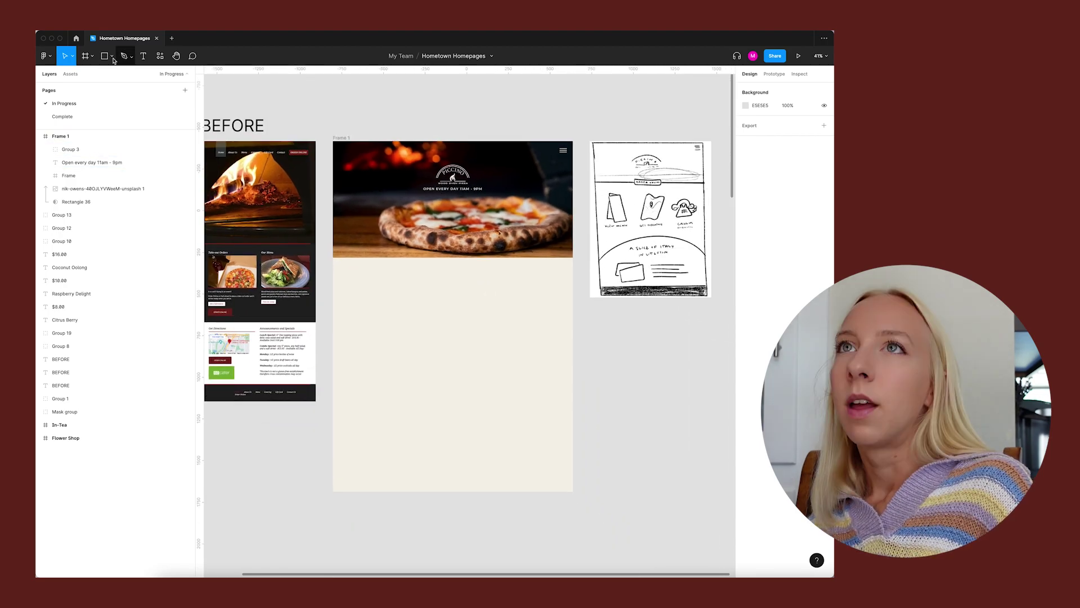
pyautogui.click(111, 56)
# Step: Draw a huge ellipse centred on the homepage's lower half and fill it with white FFFFFF
pyautogui.click(115, 105)
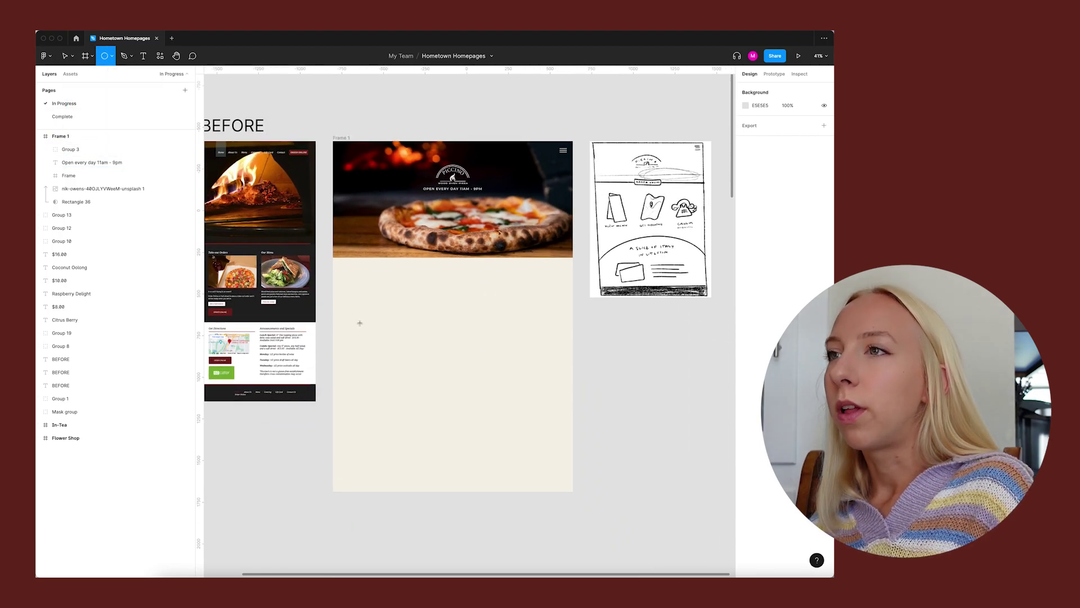
pyautogui.moveTo(354, 321); pyautogui.dragTo(661, 495)
pyautogui.moveTo(523, 405); pyautogui.dragTo(465, 395)
pyautogui.click(747, 268)
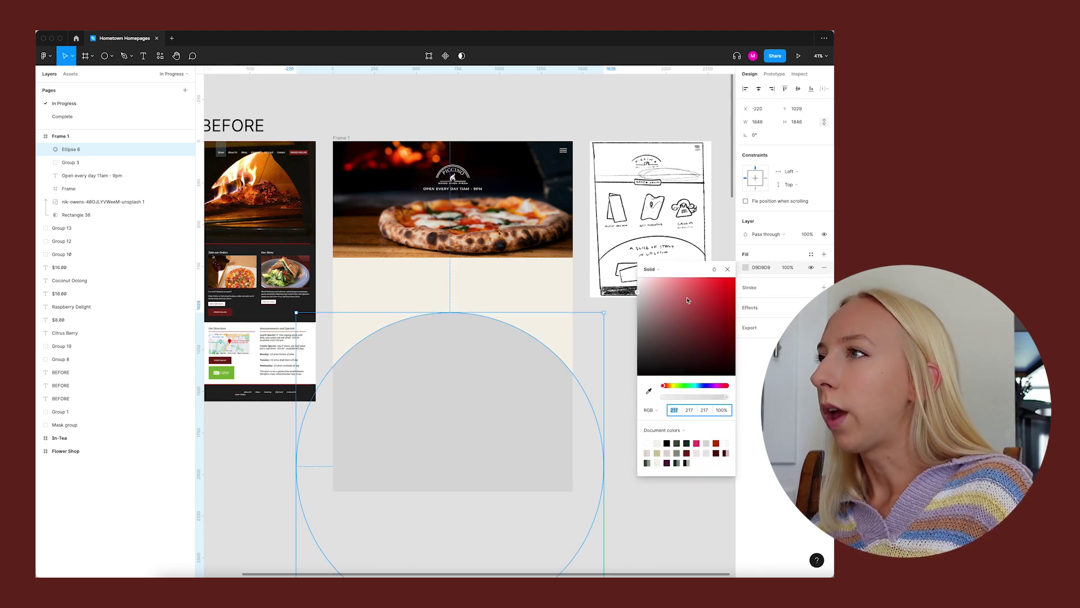
pyautogui.click(642, 276)
pyautogui.click(595, 106)
pyautogui.click(453, 412)
pyautogui.scroll(-3, 511, 381)
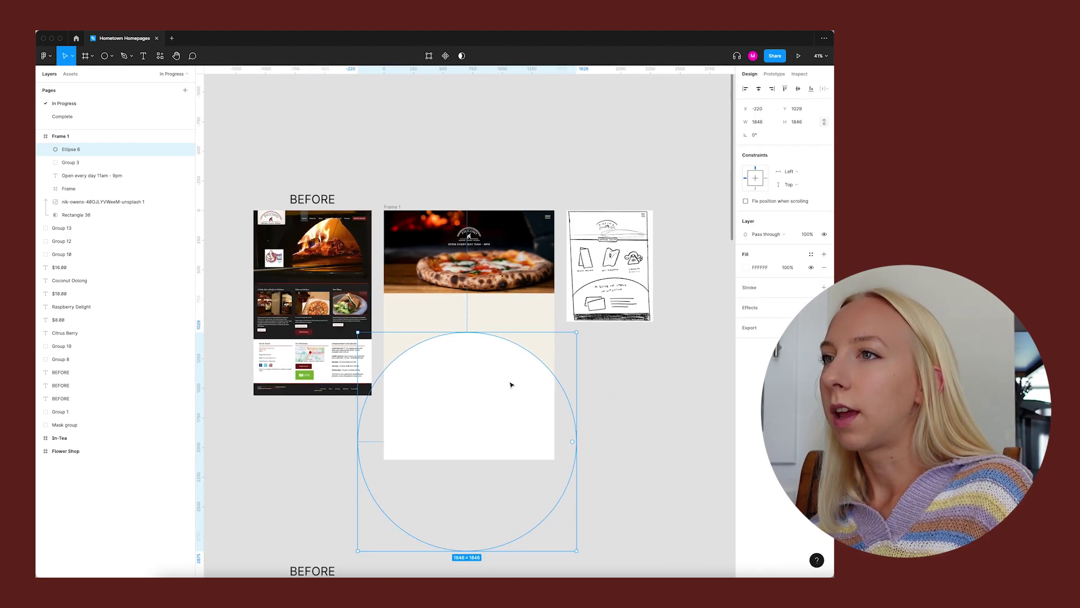
pyautogui.scroll(-3, 509, 381)
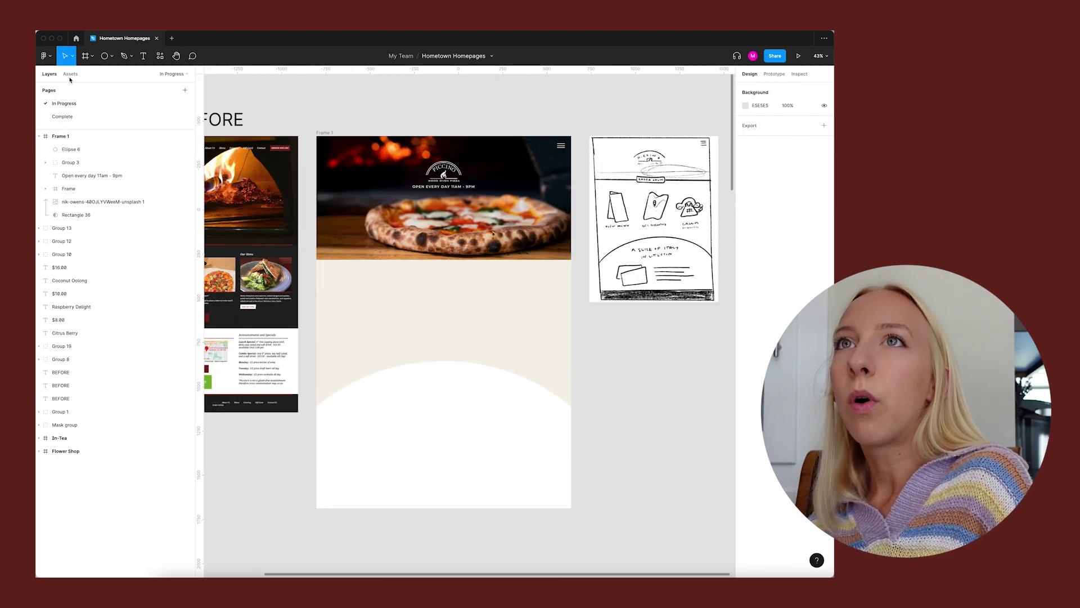
pyautogui.click(87, 57)
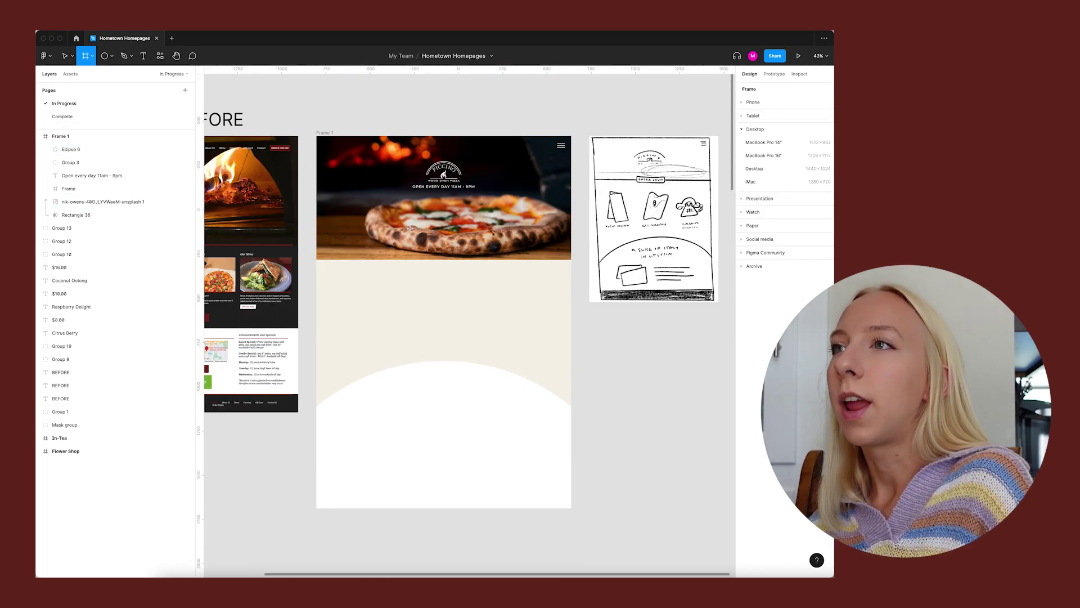
# Step: Create a centred dark red button frame below the header labelled 'ORDER ONLINE' with auto layout
pyautogui.moveTo(417, 248); pyautogui.dragTo(474, 268)
pyautogui.scroll(5, 467, 262)
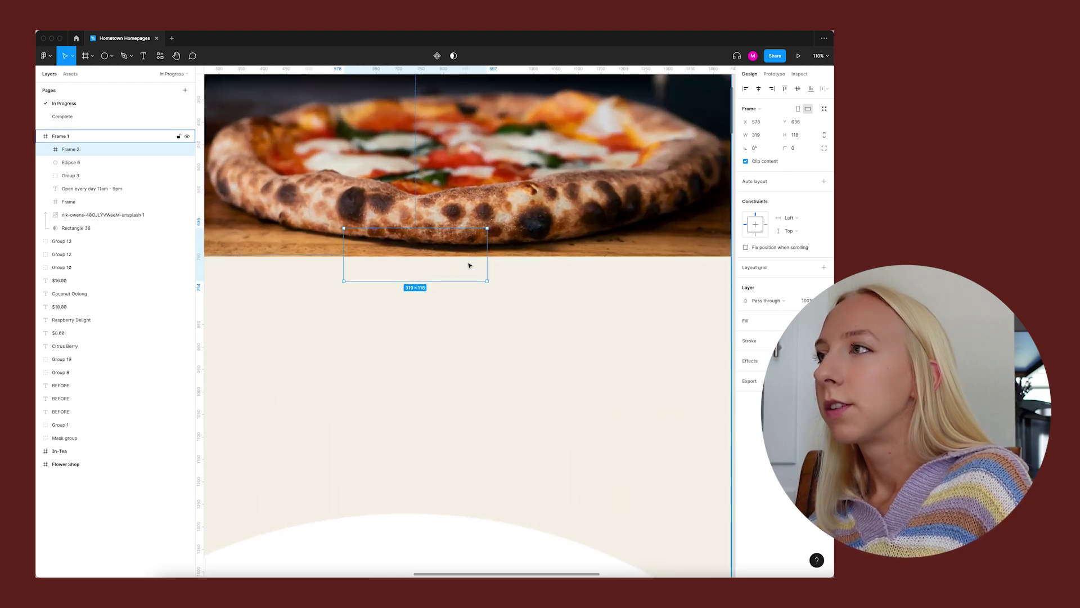
pyautogui.scroll(-2, 469, 265)
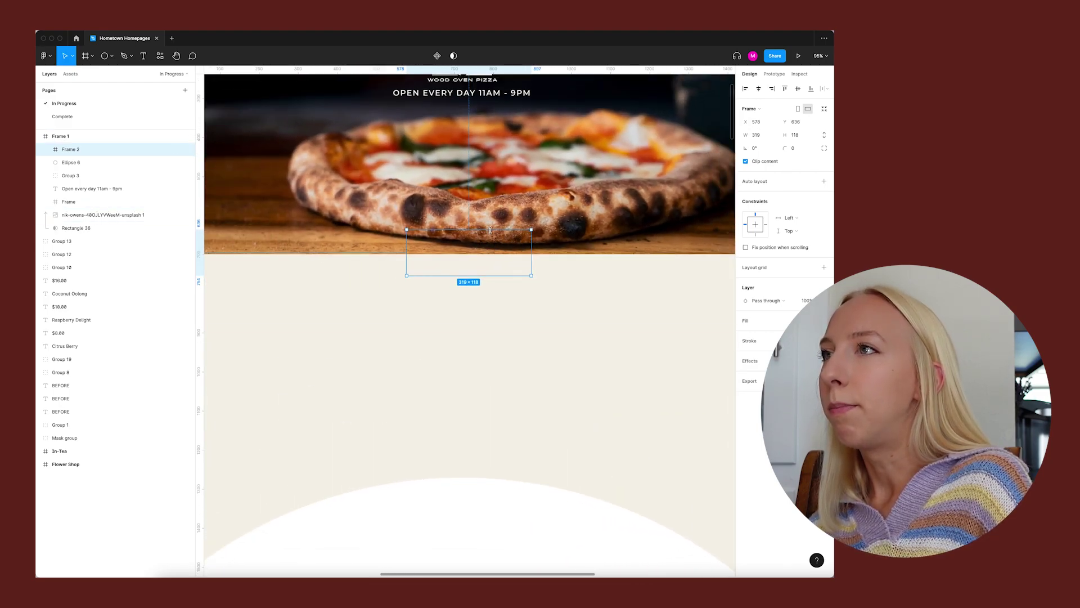
pyautogui.moveTo(490, 230); pyautogui.dragTo(482, 232)
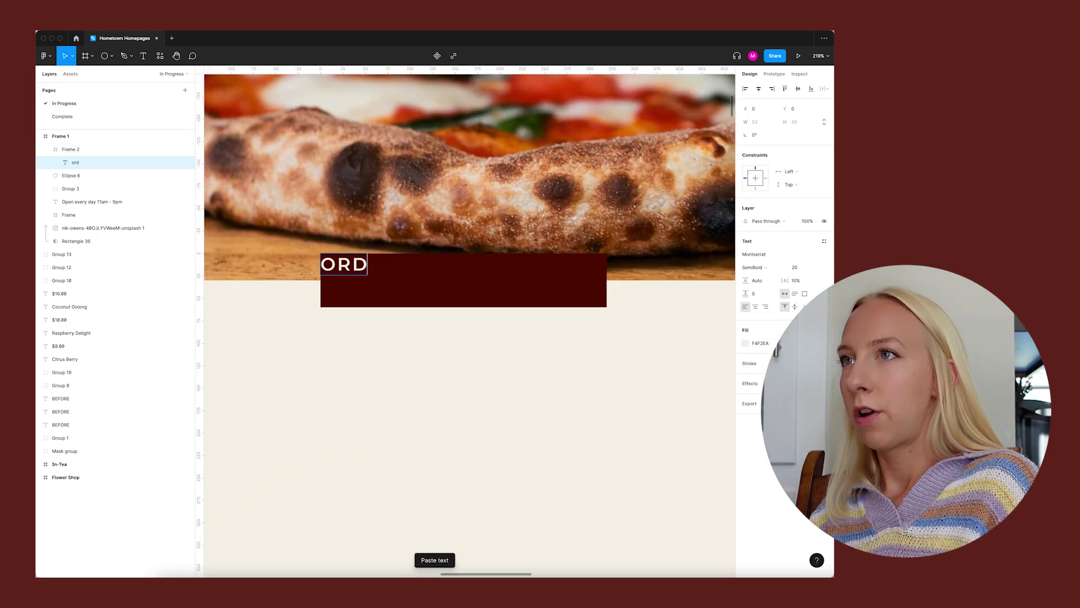
pyautogui.write('er online')
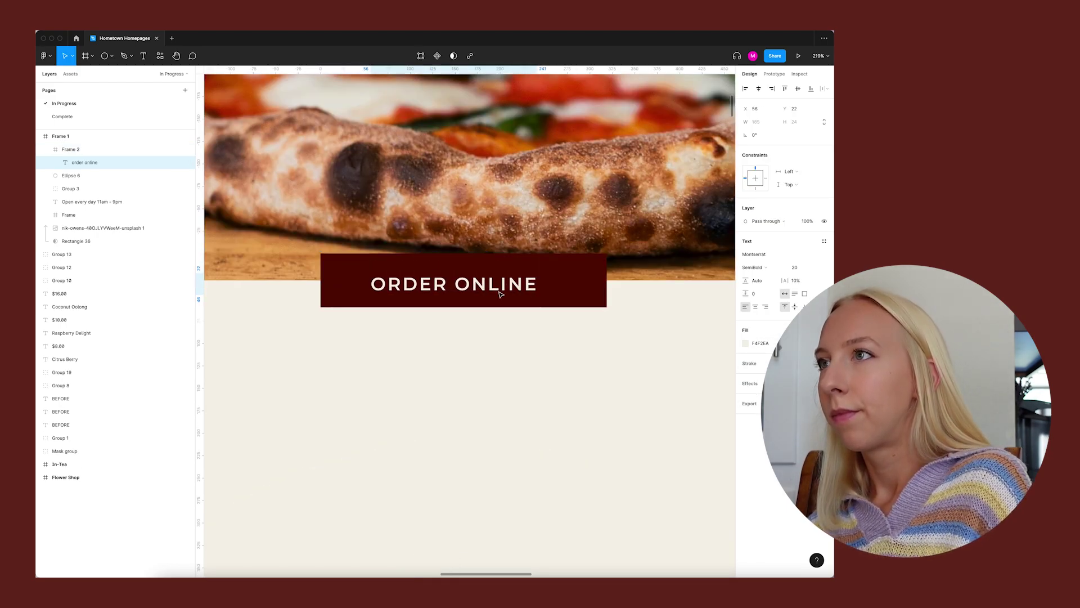
pyautogui.click(475, 361)
pyautogui.scroll(-5, 476, 362)
pyautogui.scroll(5, 475, 363)
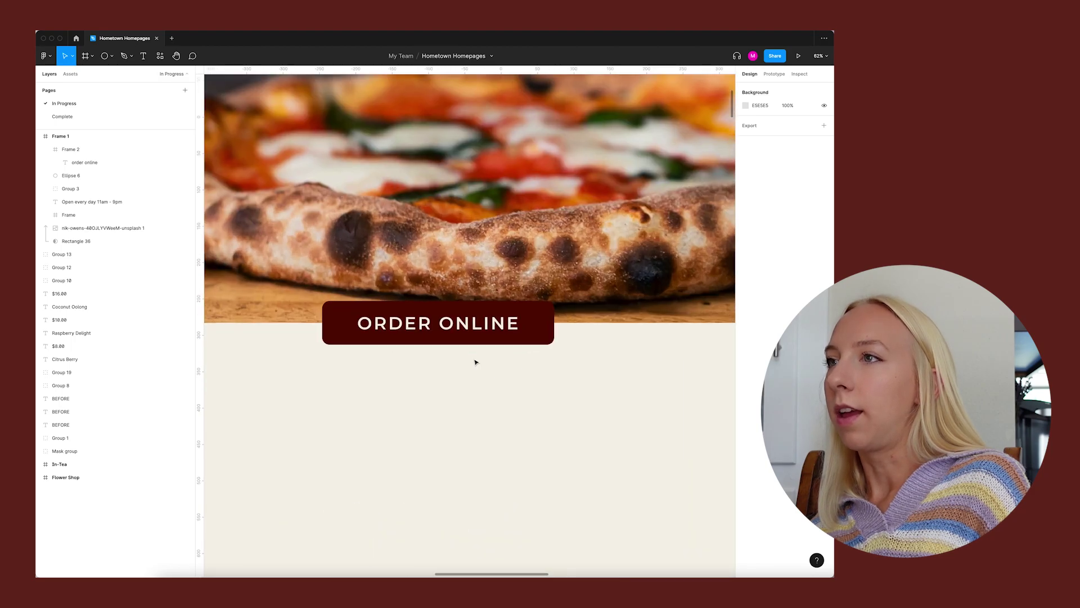
# Step: Add a drop shadow to the ORDER ONLINE button and check its settings
pyautogui.click(545, 316)
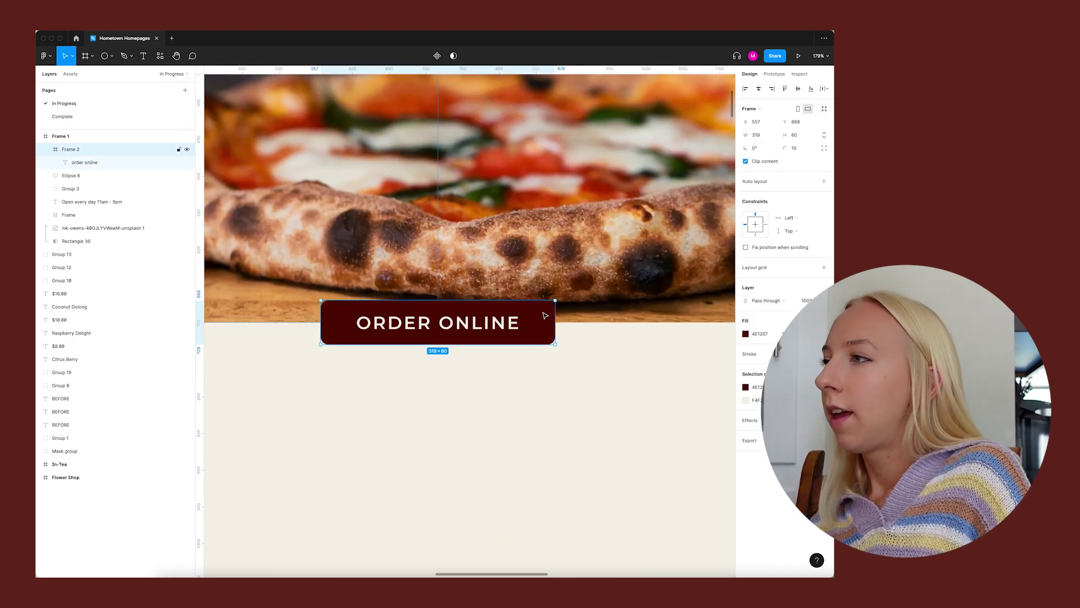
pyautogui.click(756, 422)
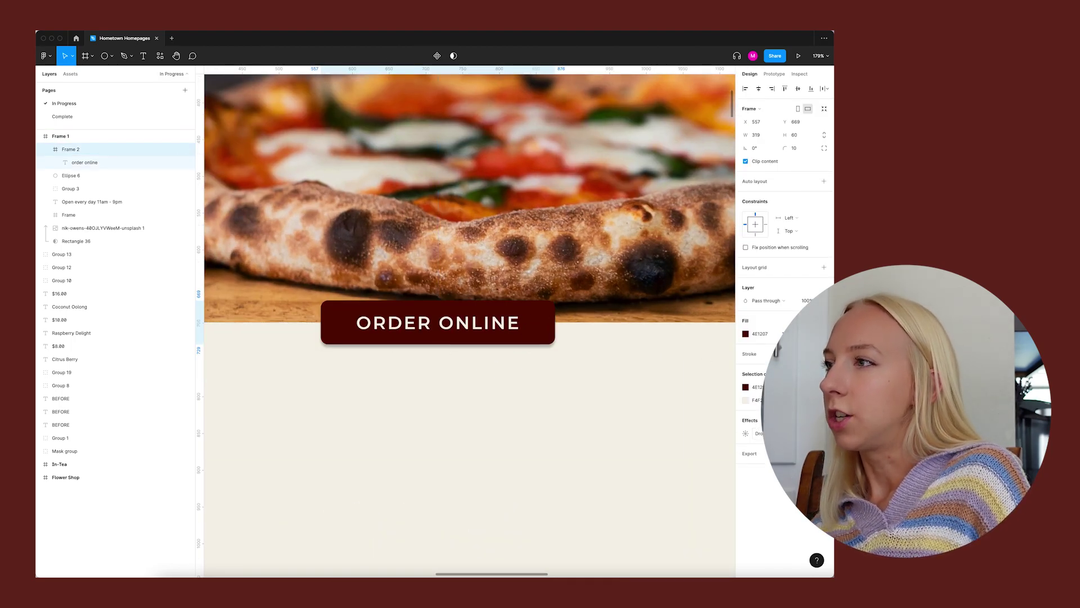
pyautogui.click(746, 434)
pyautogui.press('Escape')
pyautogui.scroll(-10, 461, 302)
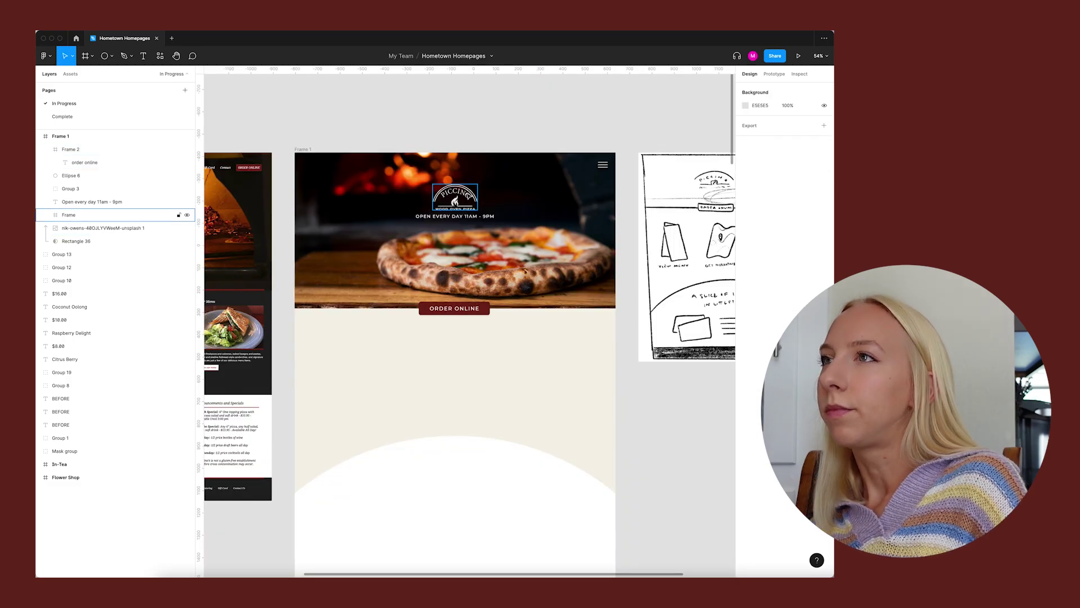
pyautogui.click(472, 203)
# Step: Move the logo and hours up, then scale the pizza photo to 1537×1028 and tilt it slightly
pyautogui.keyDown('shift'); pyautogui.click(476, 215); pyautogui.keyUp('shift')
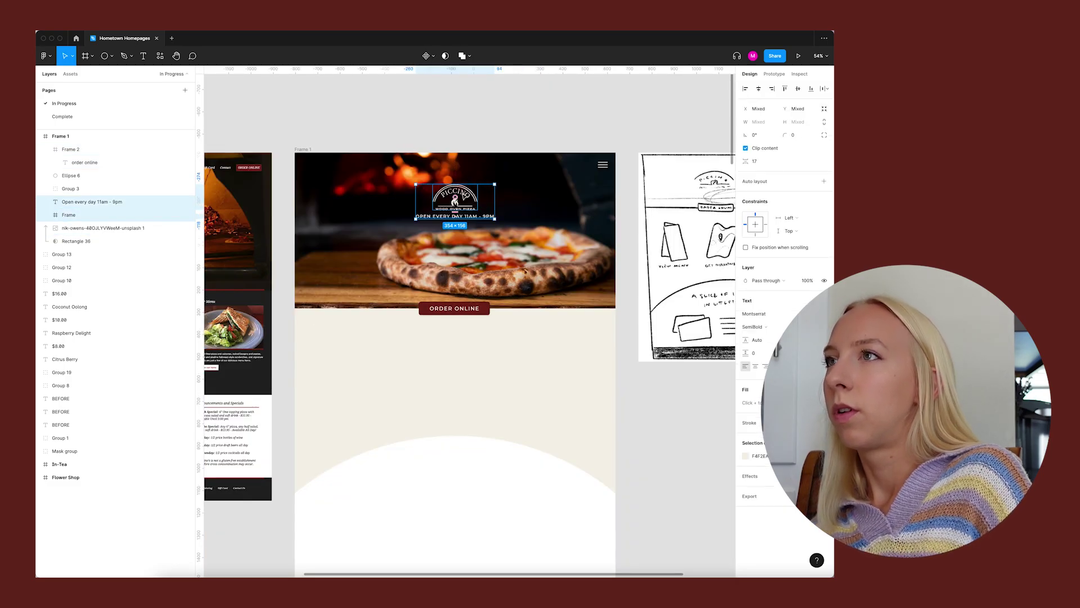
pyautogui.moveTo(460, 211); pyautogui.dragTo(464, 195)
pyautogui.click(562, 258)
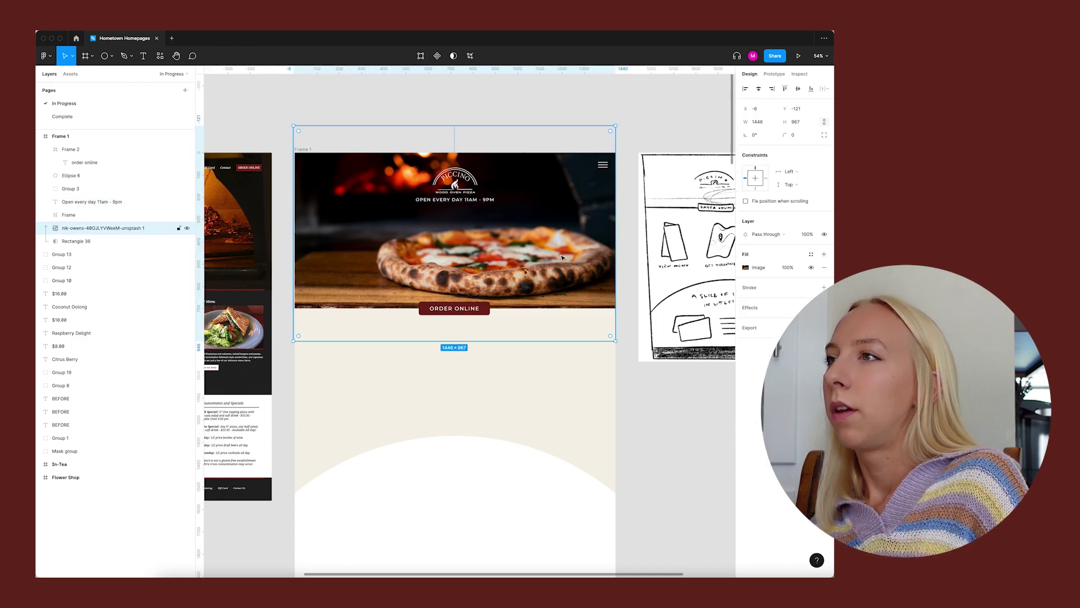
pyautogui.moveTo(617, 126); pyautogui.dragTo(636, 113)
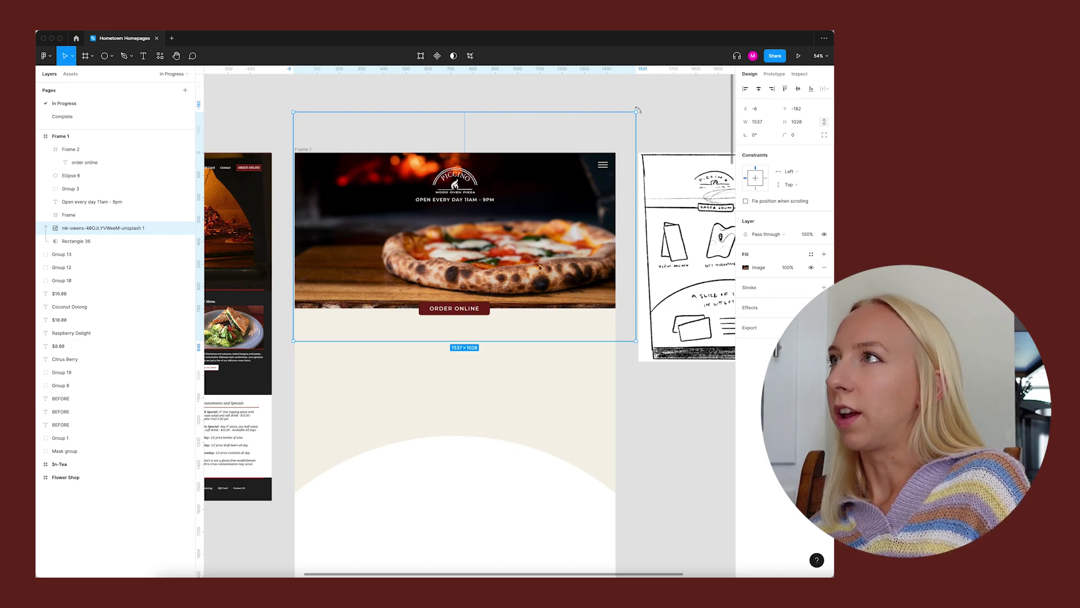
pyautogui.moveTo(637, 110); pyautogui.dragTo(636, 108)
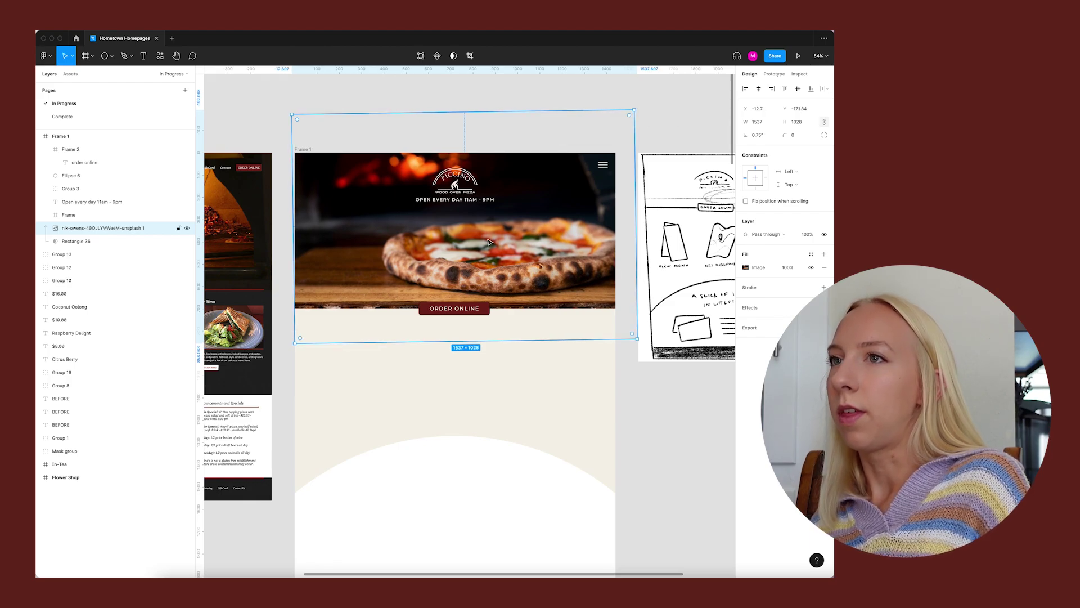
pyautogui.press('Left')
pyautogui.press('Left')
pyautogui.press('Left')
pyautogui.press('Left')
pyautogui.press('Left')
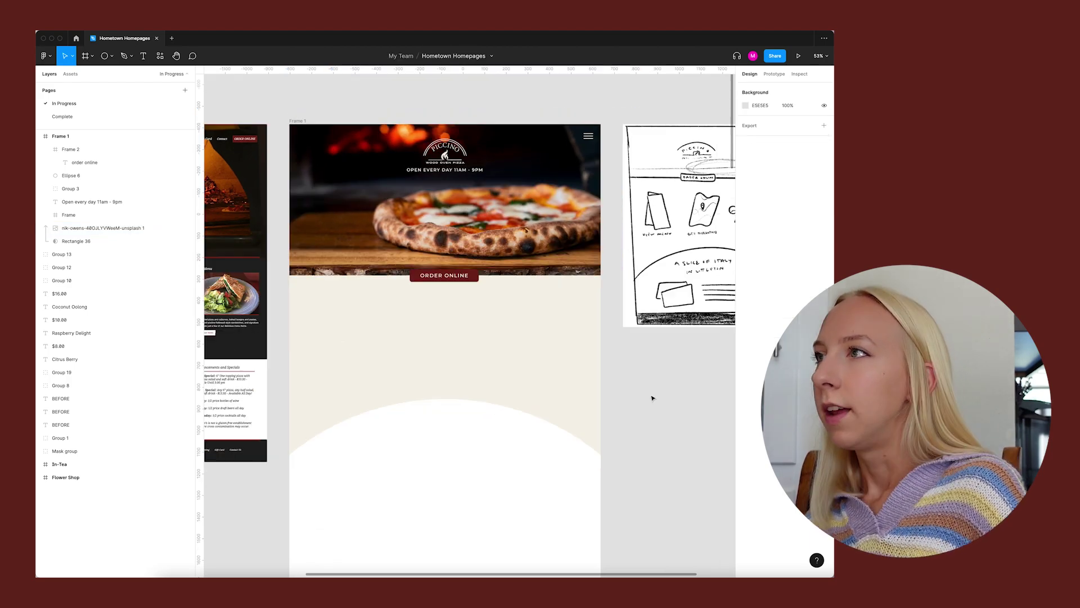
pyautogui.hscroll(3, 653, 398)
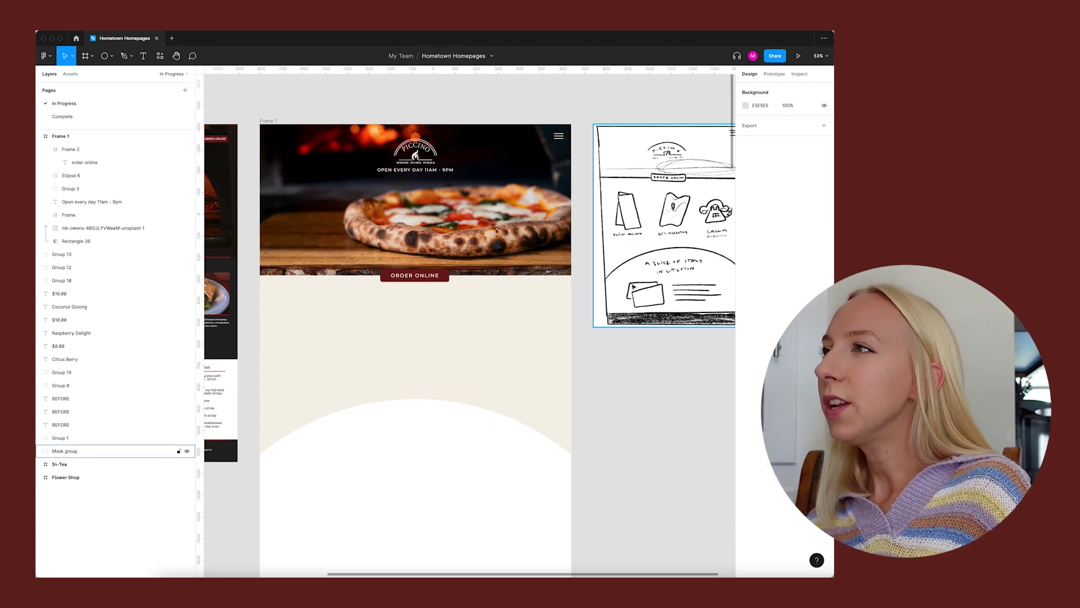
# Step: Paste a copy of the opening-hours text into Frame 1
pyautogui.hscroll(1, 636, 242)
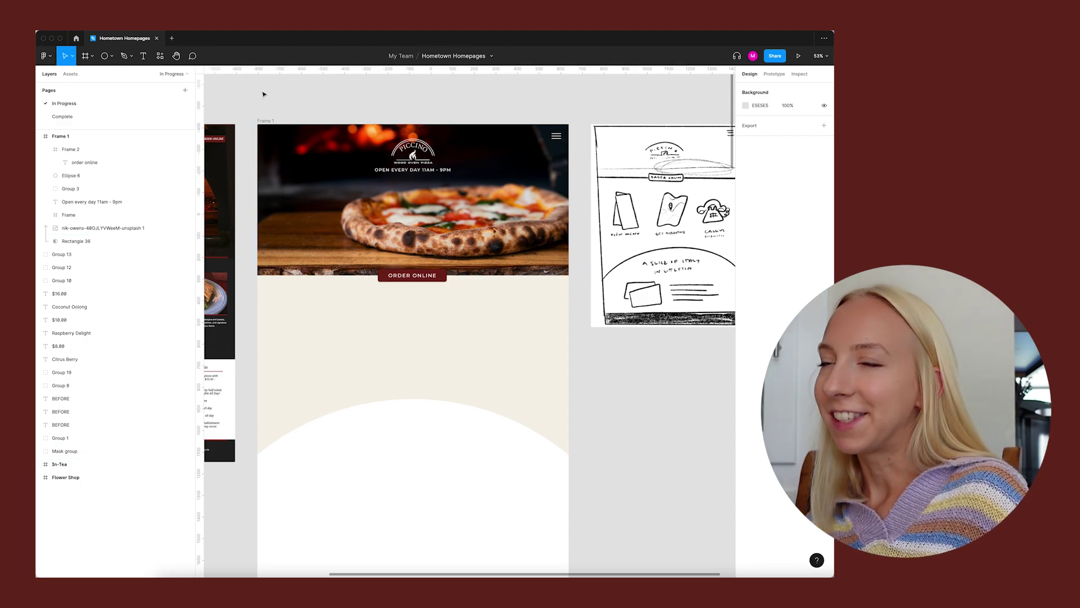
pyautogui.click(412, 169)
pyautogui.click(627, 442)
pyautogui.click(264, 129)
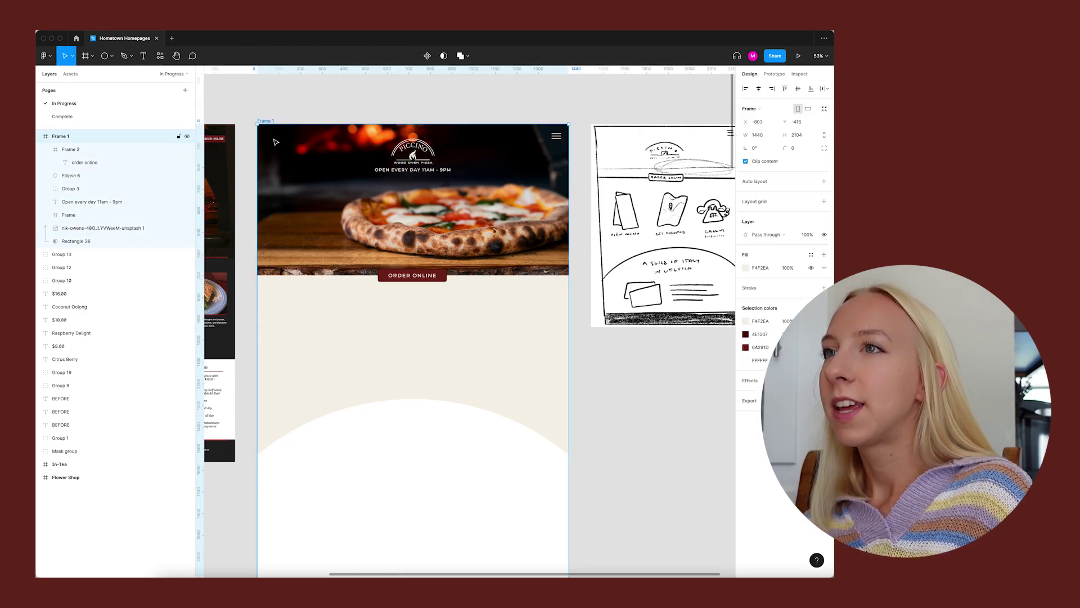
pyautogui.hotkey('ctrl', 'v')
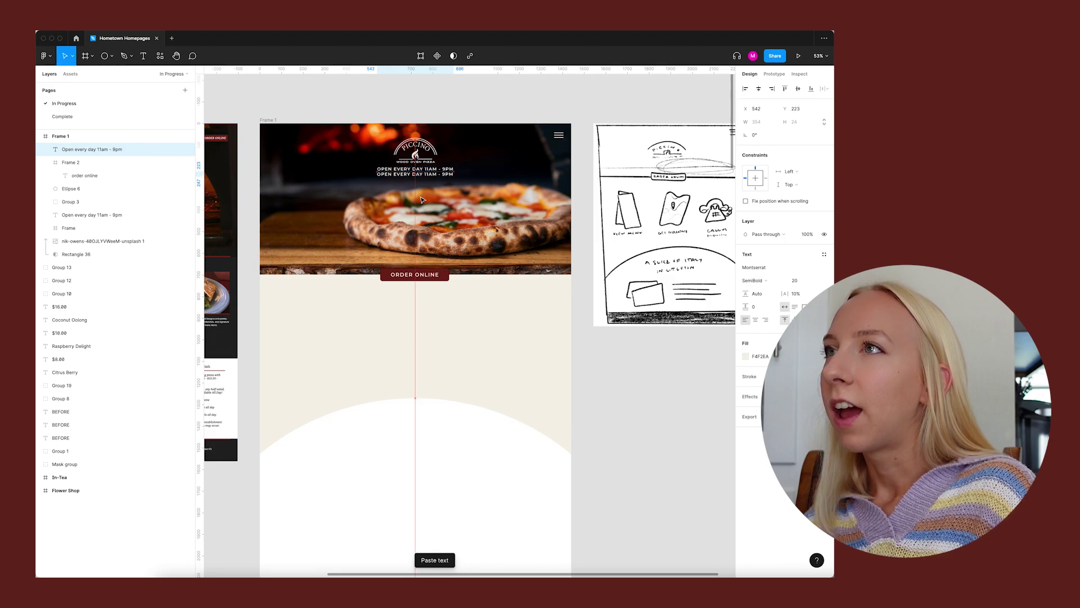
# Step: Colour the VIEW MENU caption dark maroon 4E1207 and duplicate it just below
pyautogui.click(746, 358)
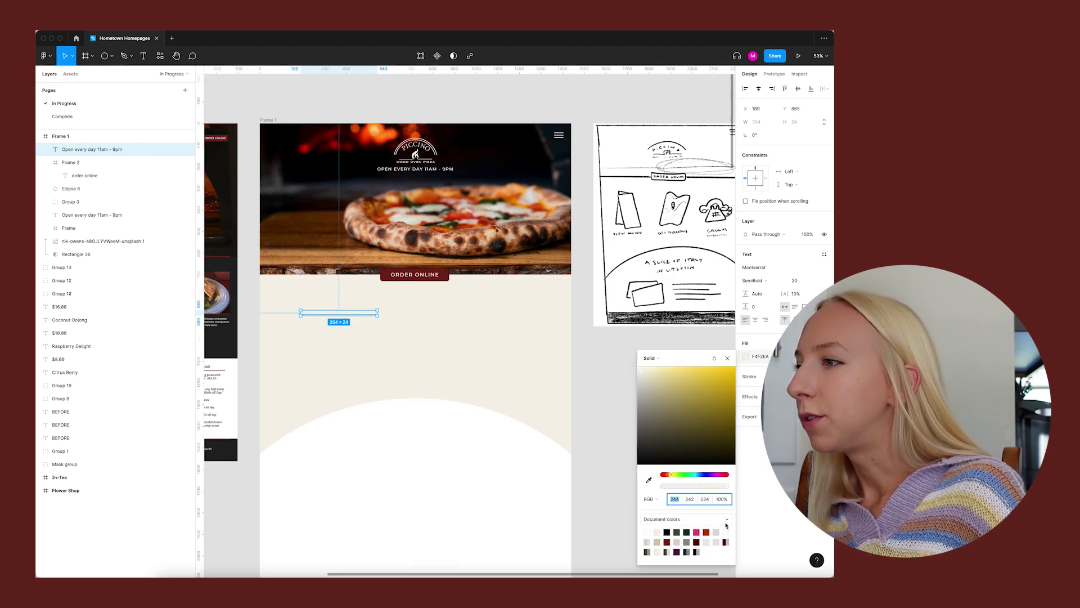
pyautogui.click(698, 540)
pyautogui.hscroll(1, 597, 395)
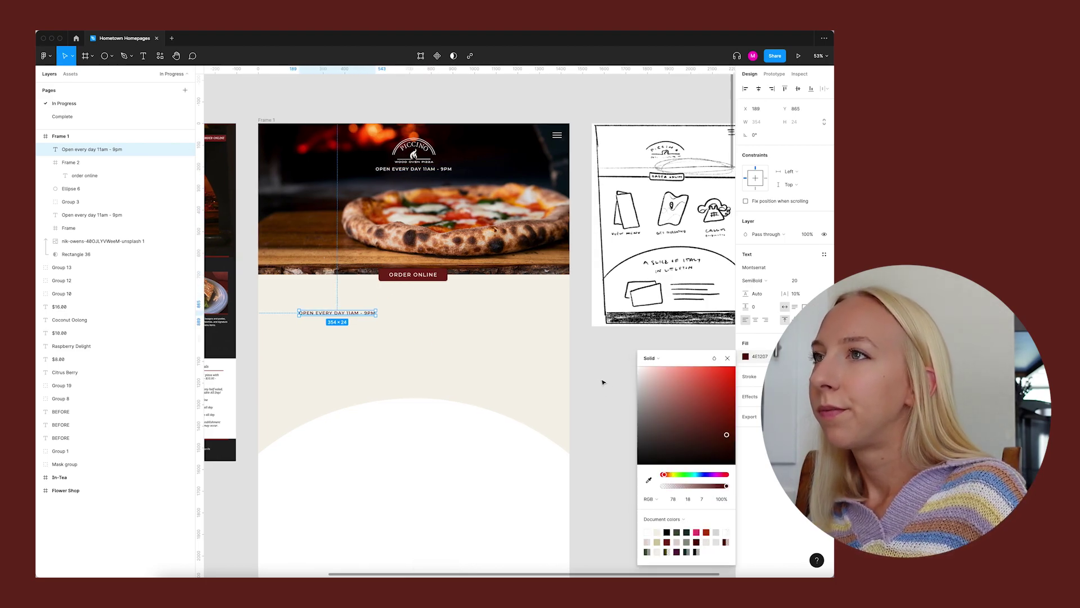
pyautogui.press('Escape')
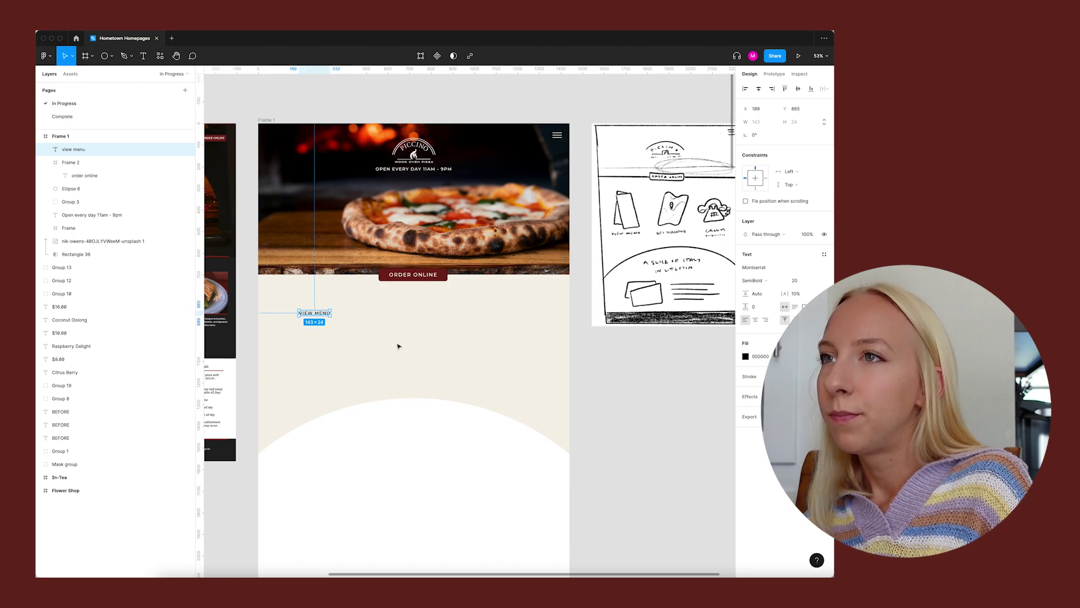
pyautogui.click(342, 341)
pyautogui.moveTo(323, 317); pyautogui.dragTo(323, 325)
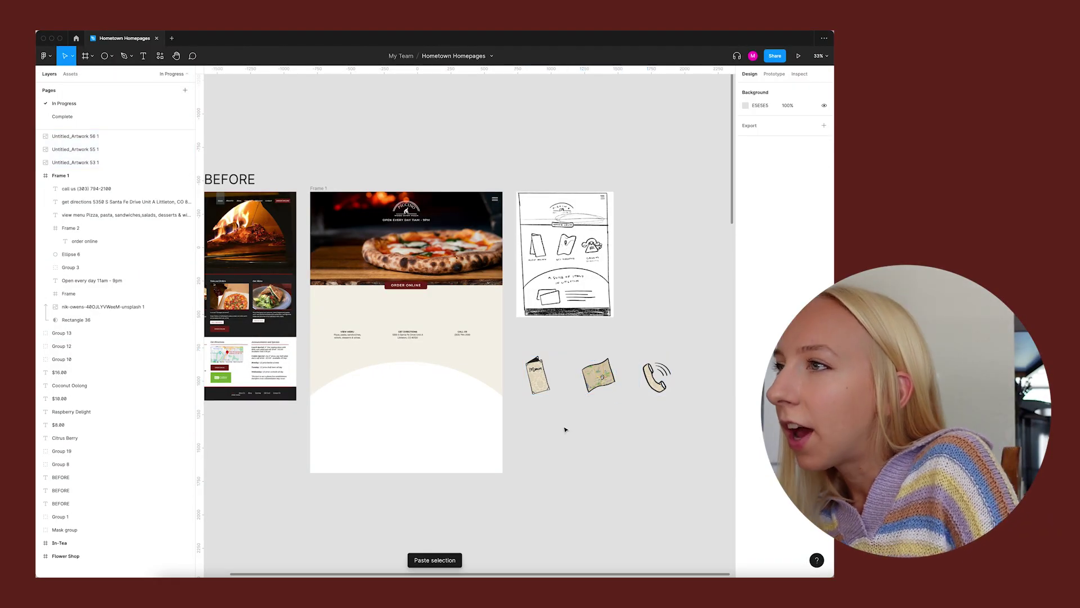
# Step: Place the menu, map and phone illustrations above VIEW MENU, GET DIRECTIONS and CALL US
pyautogui.moveTo(533, 387); pyautogui.dragTo(344, 324)
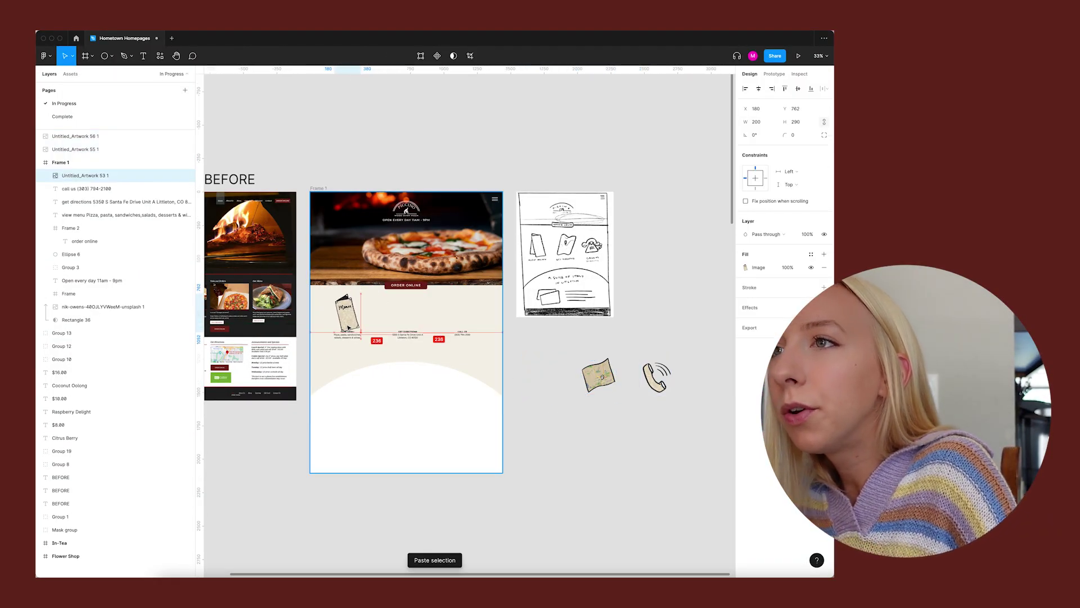
pyautogui.scroll(3, 345, 326)
pyautogui.scroll(-3, 346, 326)
pyautogui.moveTo(670, 386); pyautogui.dragTo(423, 307)
pyautogui.moveTo(729, 388); pyautogui.dragTo(495, 302)
pyautogui.scroll(5, 362, 314)
pyautogui.click(725, 353)
pyautogui.scroll(-5, 651, 345)
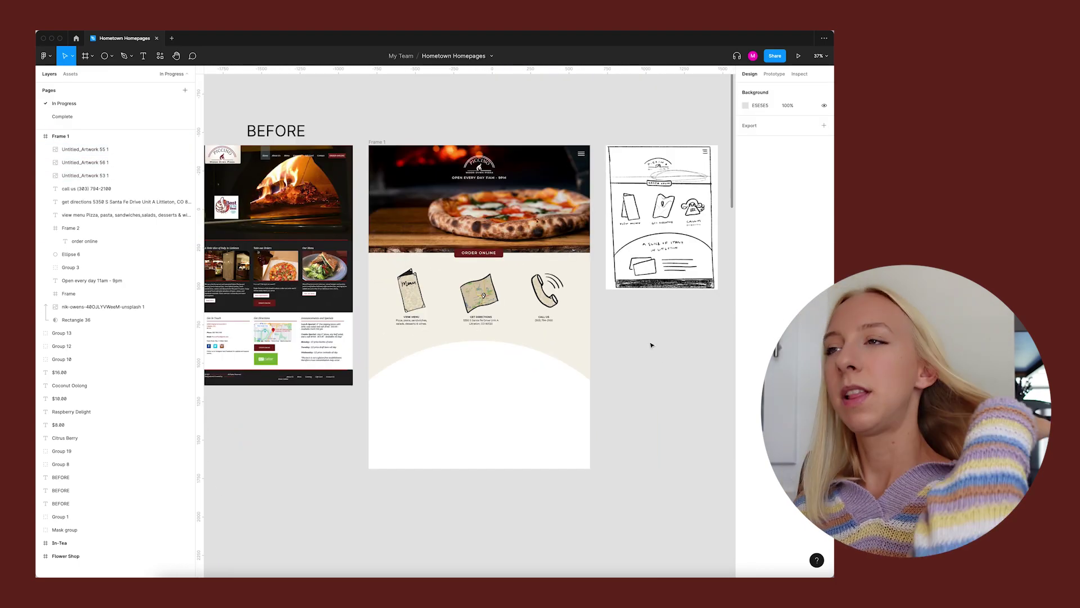
pyautogui.scroll(3, 459, 318)
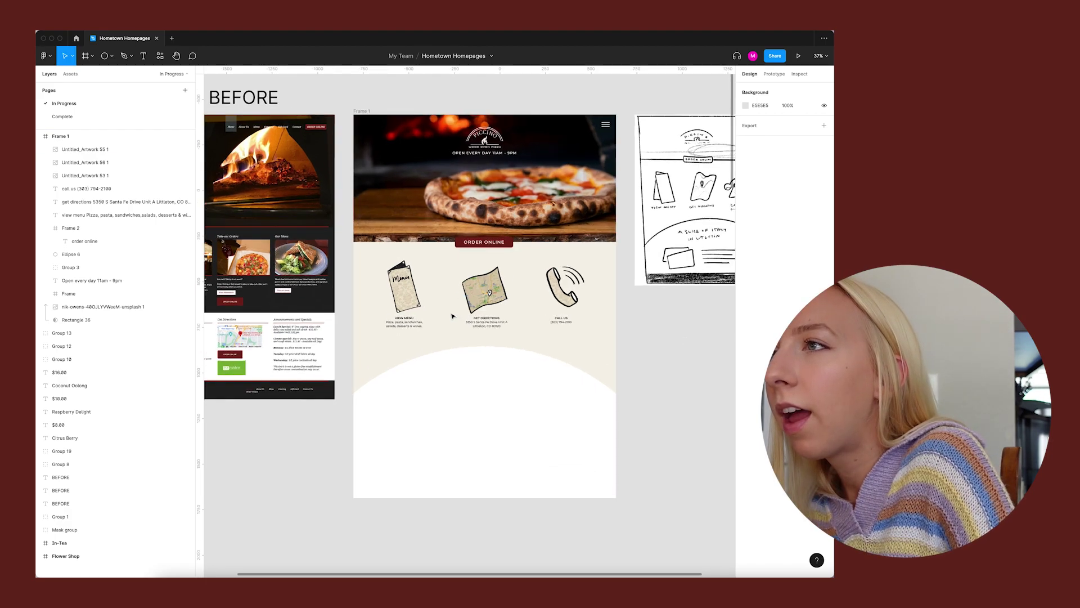
# Step: Draw a white circle behind the menu illustration and copy it behind the map and phone icons
pyautogui.press('o')
pyautogui.moveTo(359, 254); pyautogui.dragTo(421, 288)
pyautogui.press('super+alt+bracketleft')
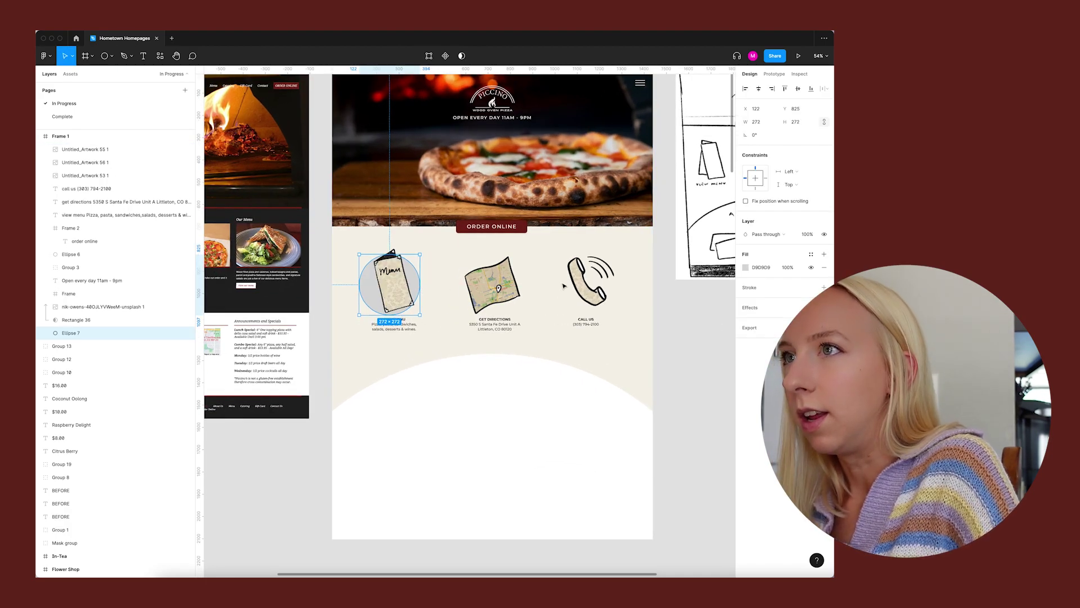
pyautogui.click(746, 267)
pyautogui.moveTo(664, 302); pyautogui.dragTo(644, 278)
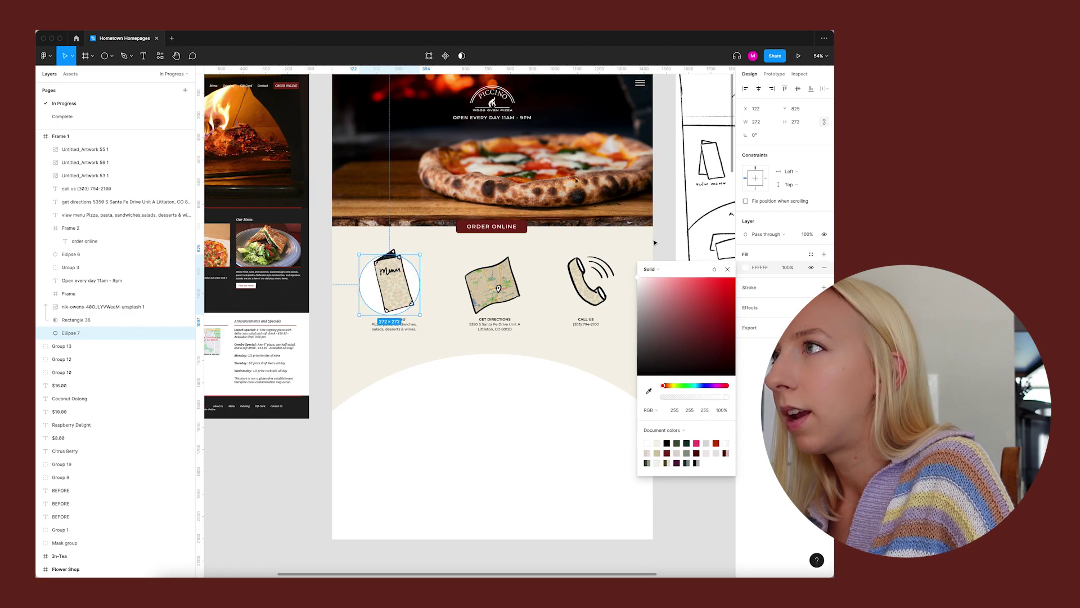
pyautogui.click(669, 251)
pyautogui.click(366, 284)
pyautogui.moveTo(366, 284); pyautogui.dragTo(464, 286)
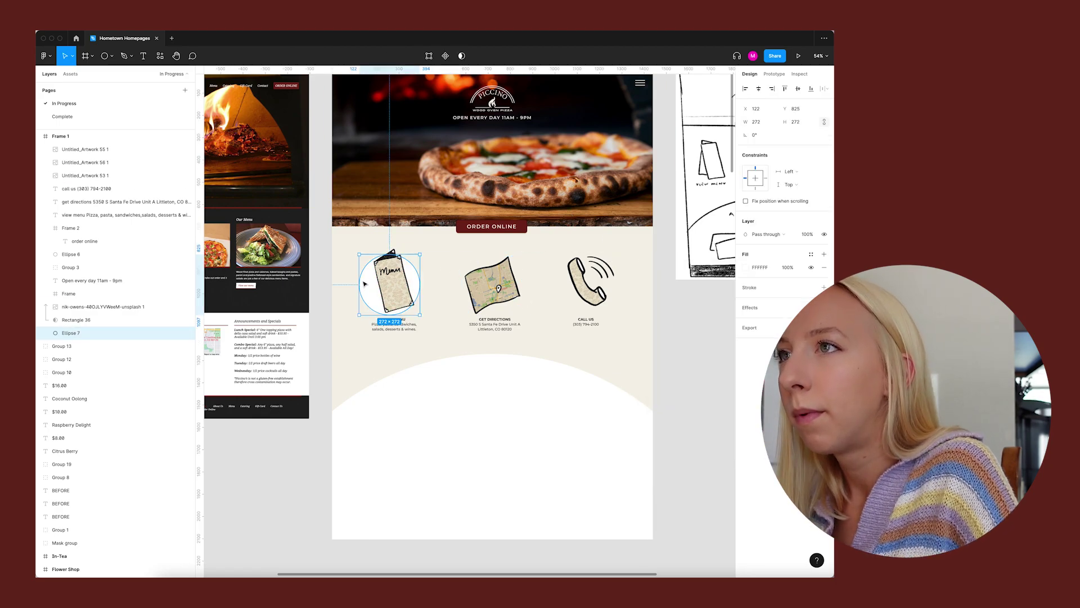
pyautogui.press('super+d')
# Step: Move the map artwork below the circles and select the captions to align them
pyautogui.moveTo(686, 308); pyautogui.dragTo(349, 338)
pyautogui.scroll(5, 493, 282)
pyautogui.click(512, 289)
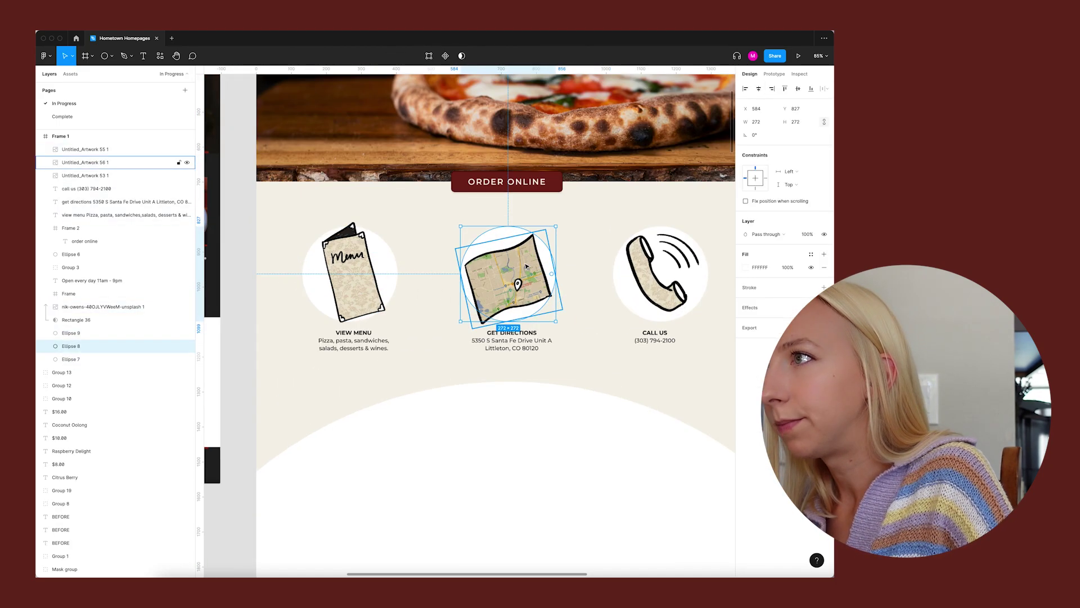
pyautogui.moveTo(512, 290); pyautogui.dragTo(482, 458)
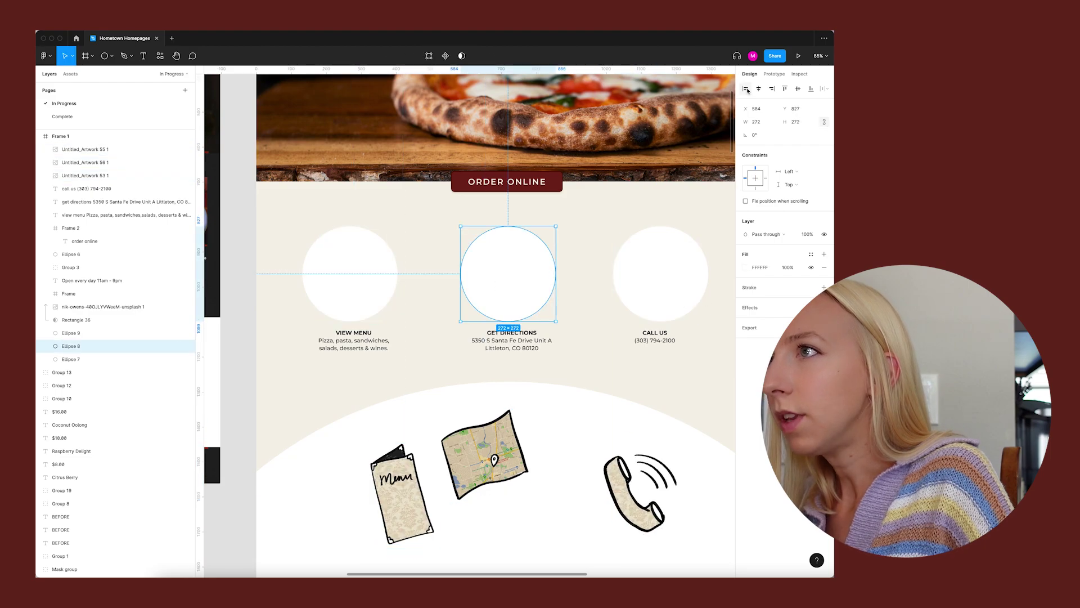
pyautogui.scroll(-1, 656, 250)
pyautogui.click(656, 251)
pyautogui.moveTo(692, 349); pyautogui.dragTo(309, 312)
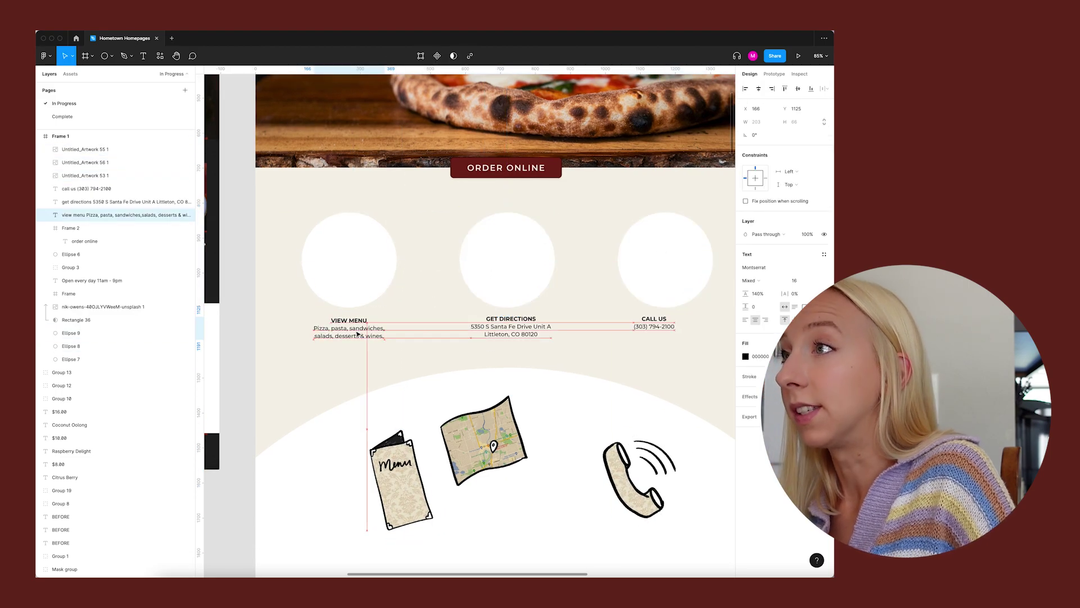
pyautogui.click(349, 329)
# Step: Align the captions and drop the map, phone and menu artworks into their white circles
pyautogui.moveTo(654, 328); pyautogui.dragTo(664, 329)
pyautogui.moveTo(481, 442); pyautogui.dragTo(509, 260)
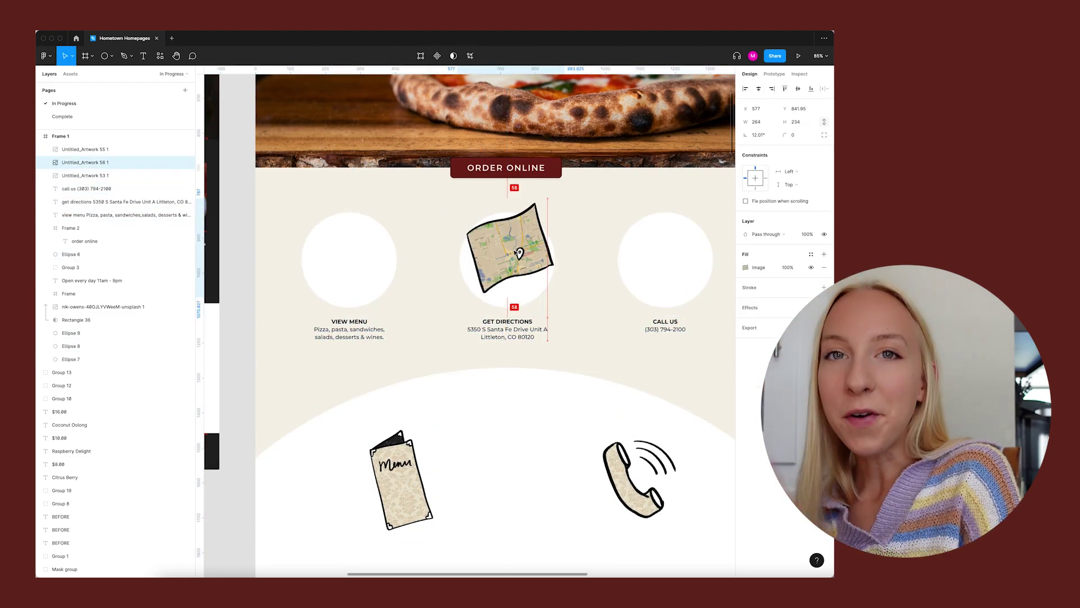
pyautogui.moveTo(639, 479); pyautogui.dragTo(667, 262)
pyautogui.moveTo(409, 465); pyautogui.dragTo(361, 243)
# Step: Zoom to fit with Shift+1 and pan around to review the whole homepage design
pyautogui.hotkey('shift', '1')
pyautogui.scroll(3, 571, 349)
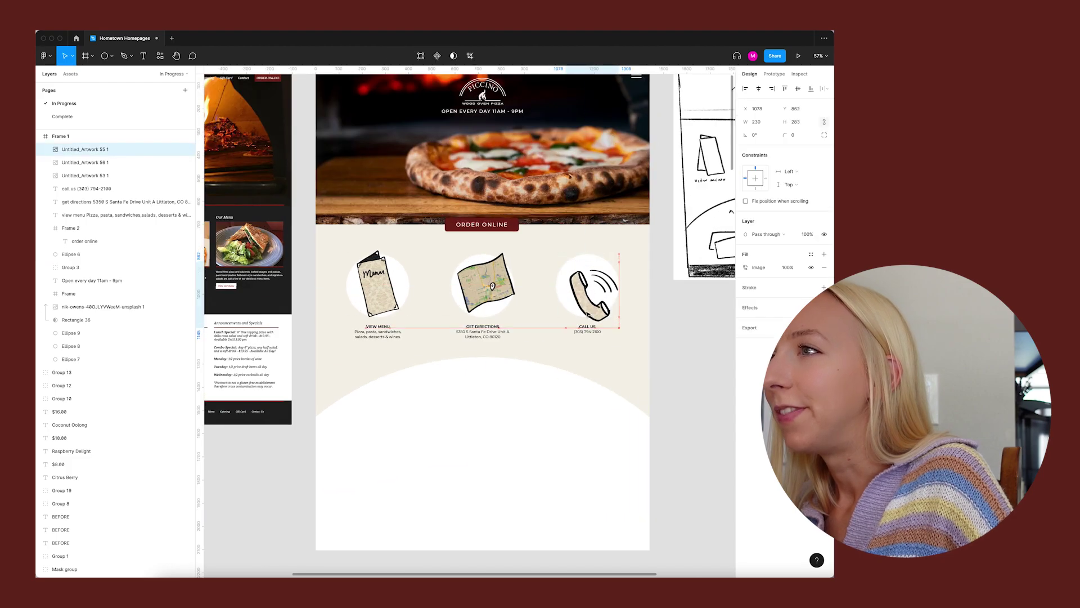
pyautogui.press('Escape')
pyautogui.scroll(-3, 498, 338)
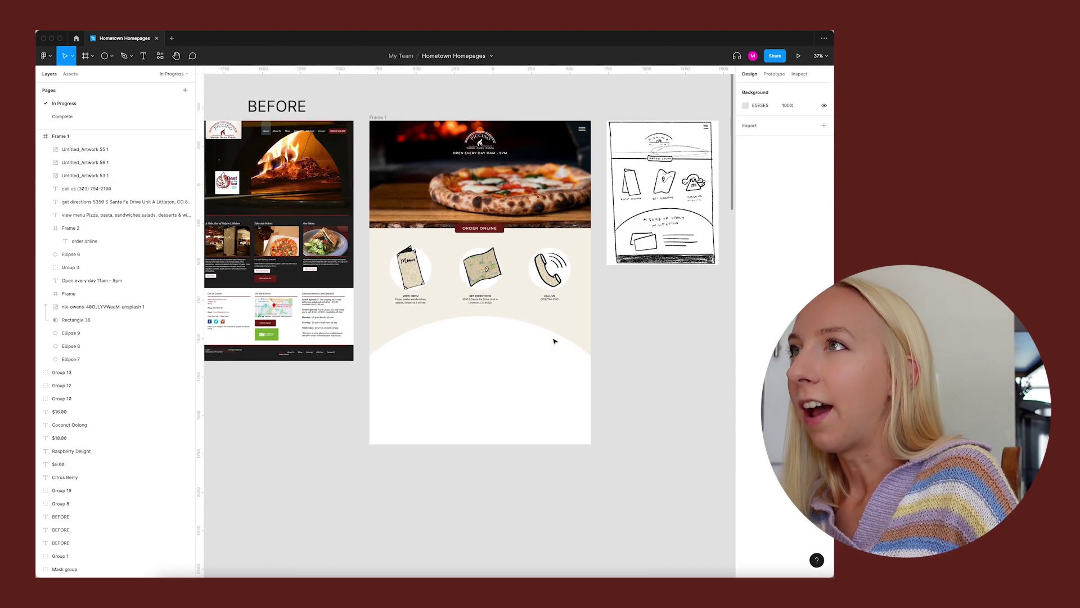
pyautogui.hscroll(-2, 549, 340)
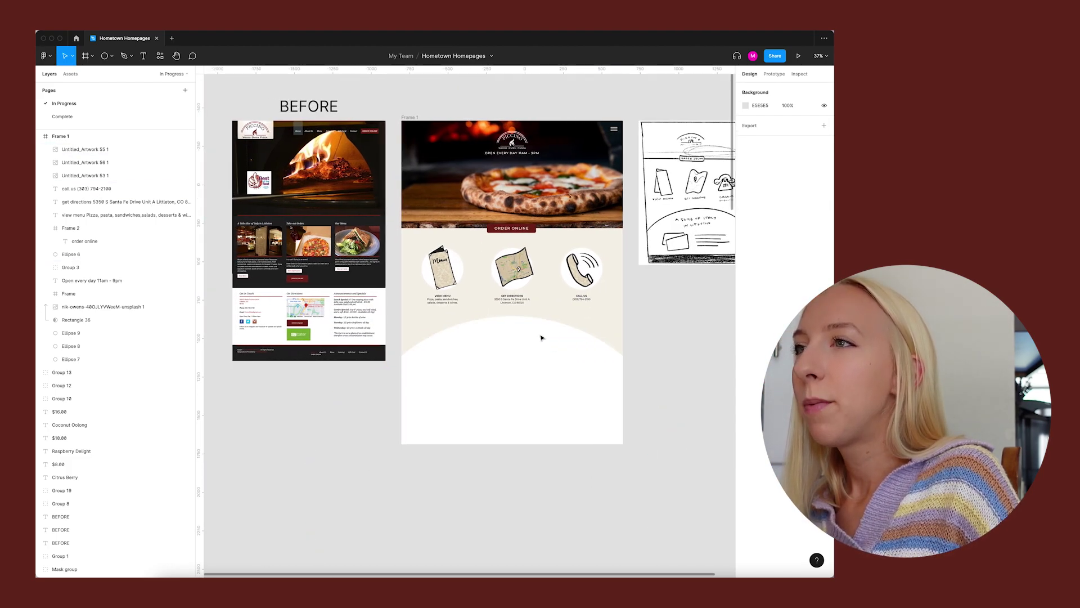
pyautogui.scroll(5, 314, 260)
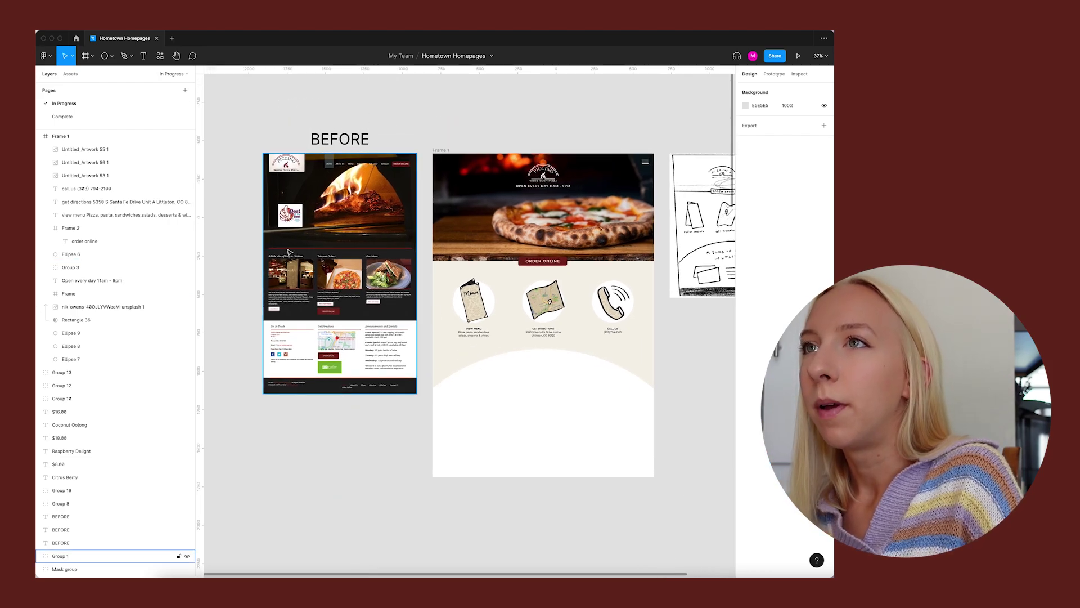
pyautogui.scroll(-3, 702, 446)
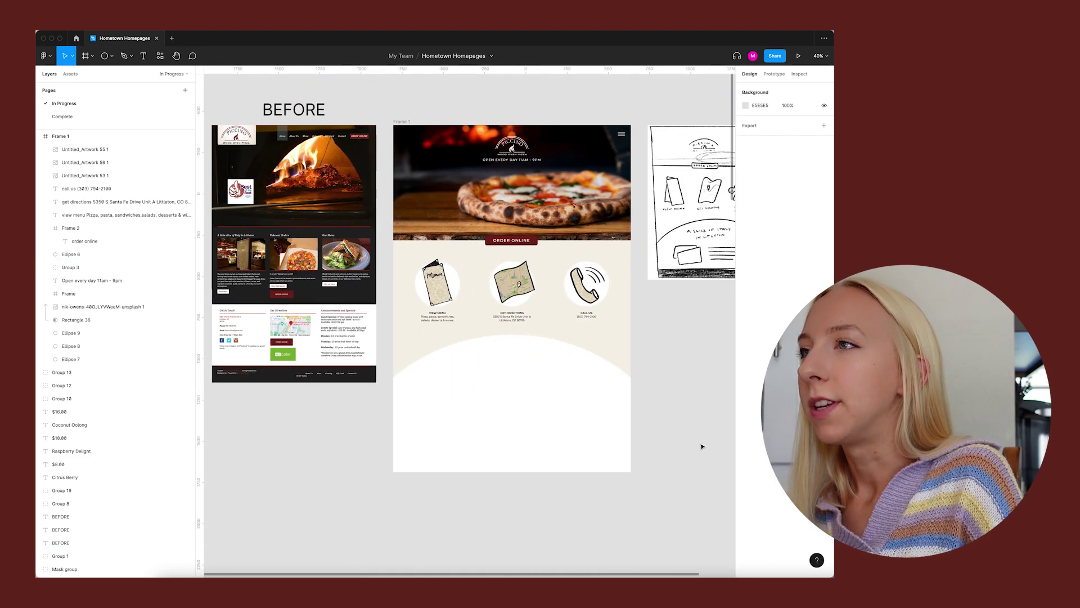
pyautogui.scroll(4, 535, 387)
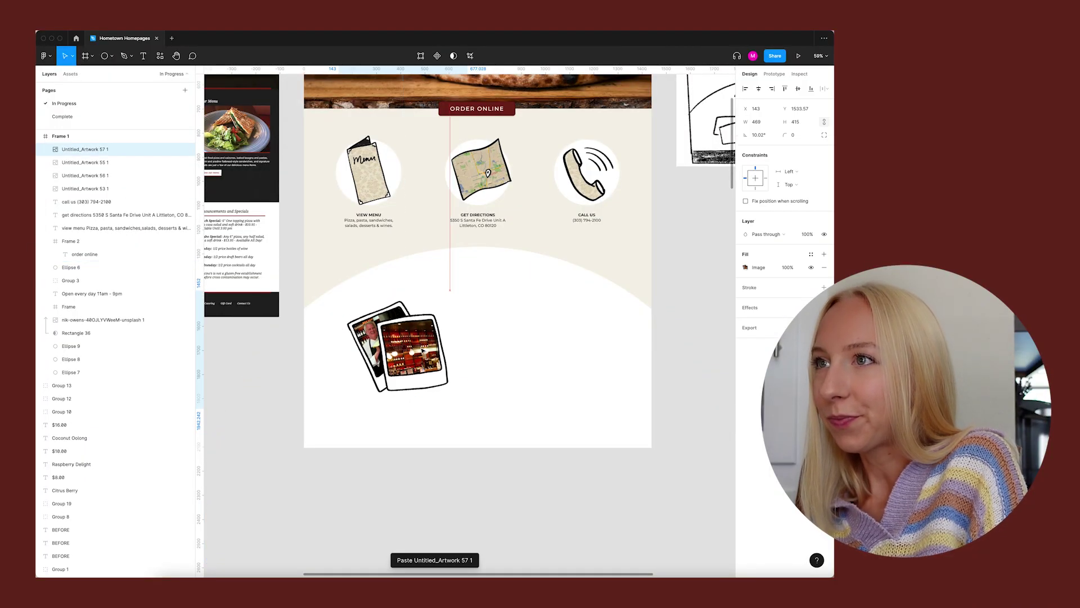
# Step: Deselect the pasted polaroid artwork sitting in the white curved section
pyautogui.click(666, 304)
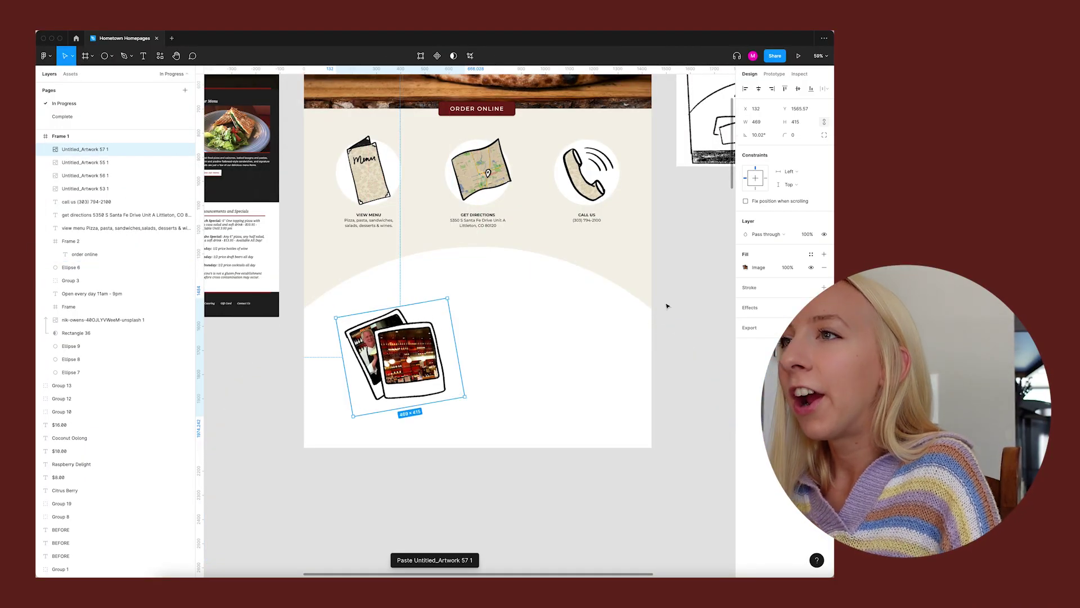
# Step: Duplicate the order online text, recolour it black, and position it beside the polaroids
pyautogui.scroll(1, 537, 249)
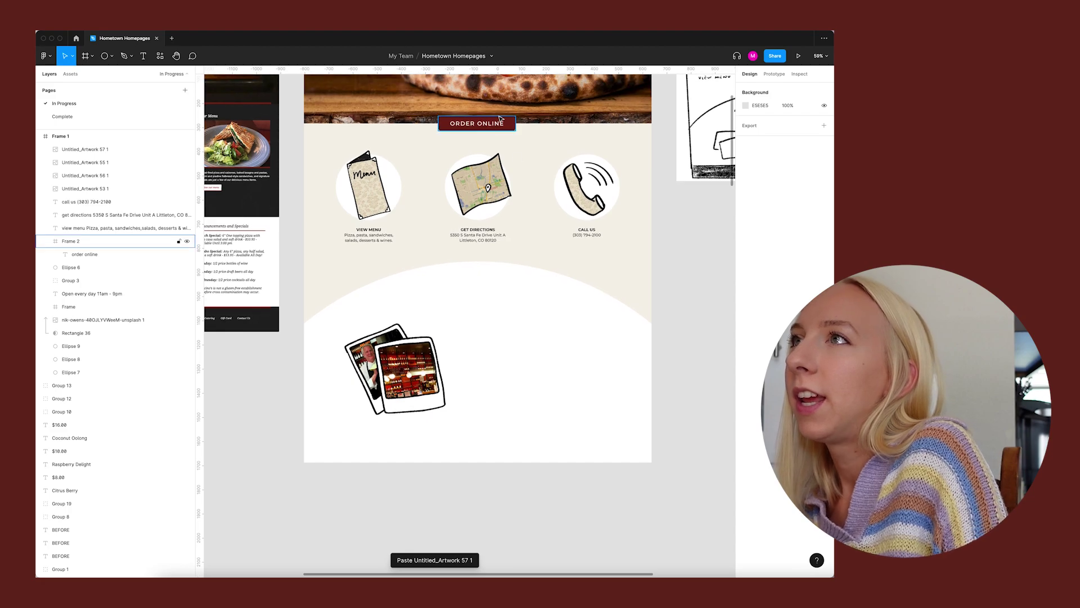
pyautogui.click(477, 123)
pyautogui.press('Escape')
pyautogui.hotkey('ctrl', 'v')
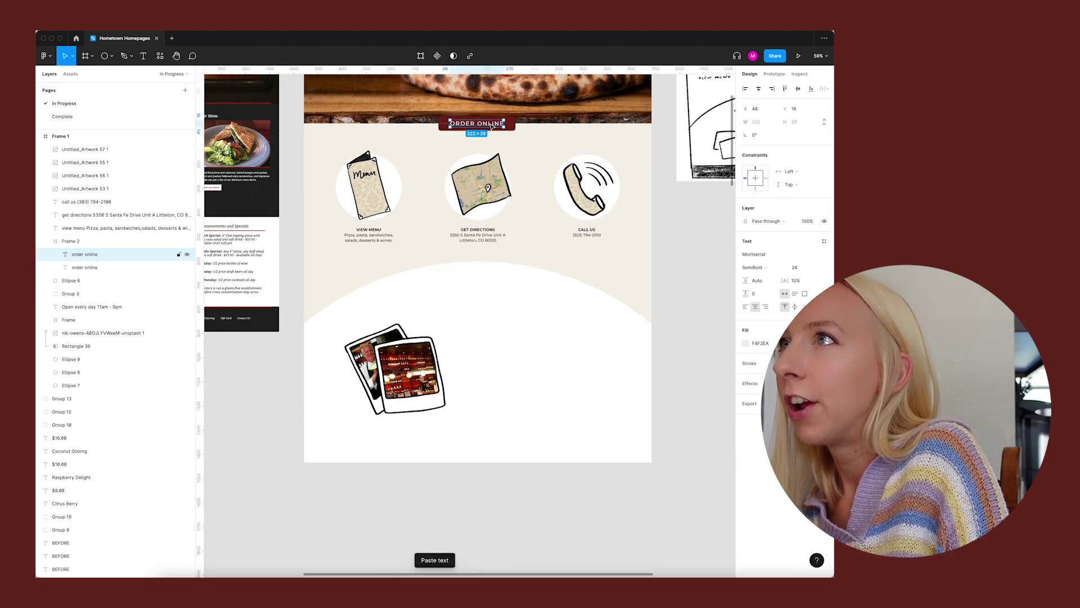
pyautogui.moveTo(524, 347); pyautogui.dragTo(515, 328)
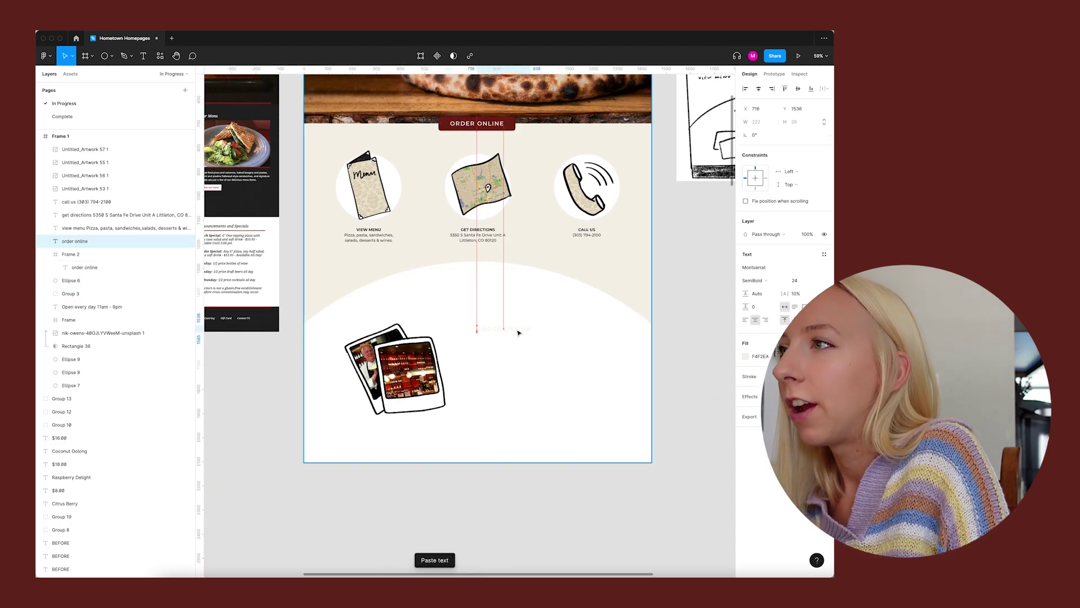
pyautogui.click(746, 358)
pyautogui.moveTo(661, 446); pyautogui.dragTo(661, 464)
pyautogui.click(511, 507)
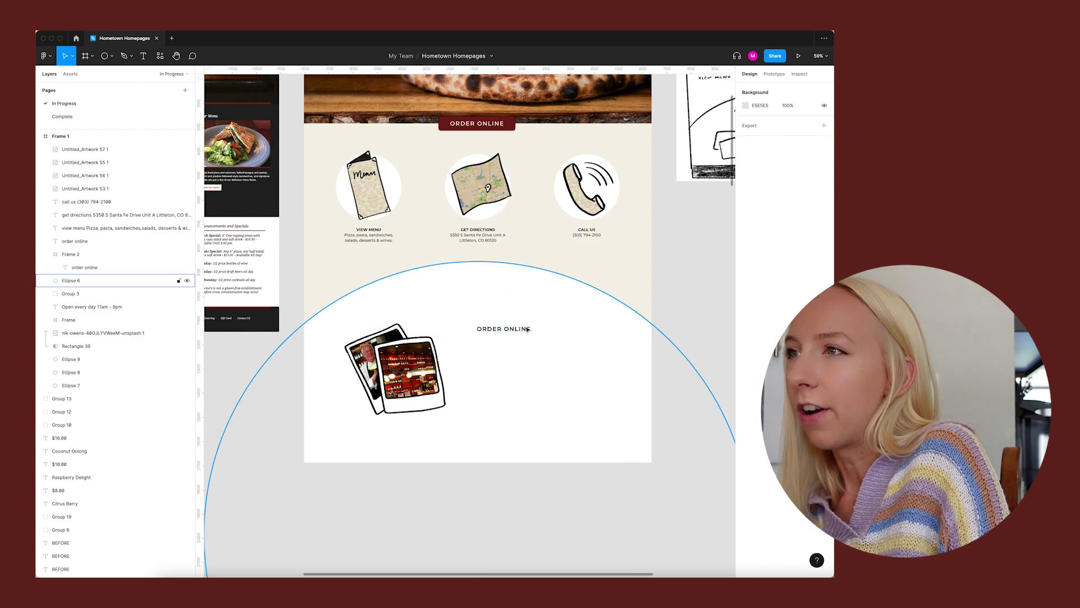
pyautogui.moveTo(521, 332); pyautogui.dragTo(523, 336)
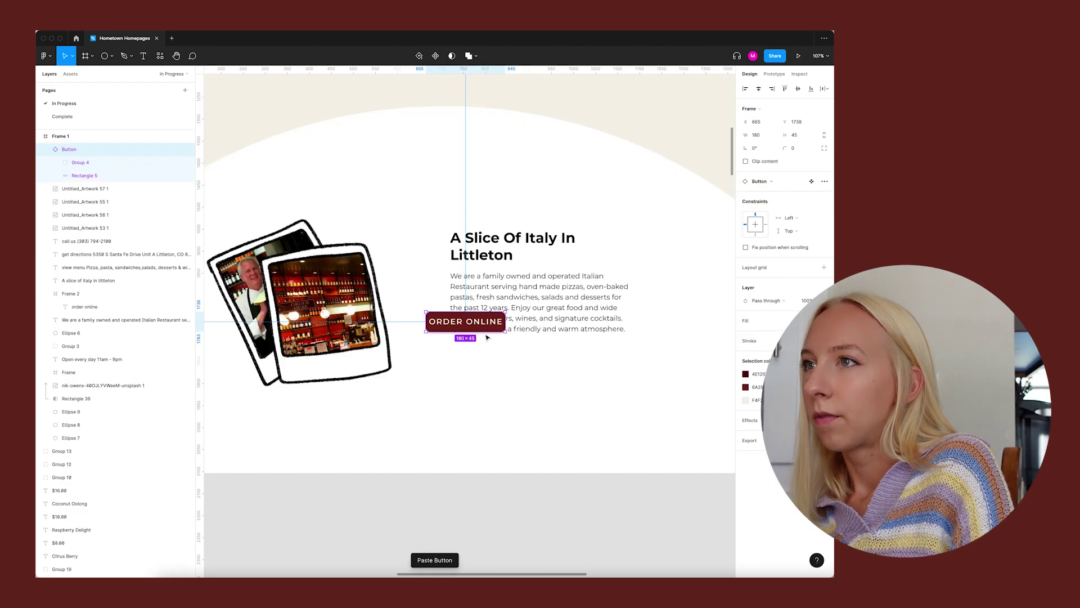
# Step: Place the pasted button below the paragraph and complete the footer copyright text ('ll Rights Feserve')
pyautogui.moveTo(478, 326); pyautogui.dragTo(505, 360)
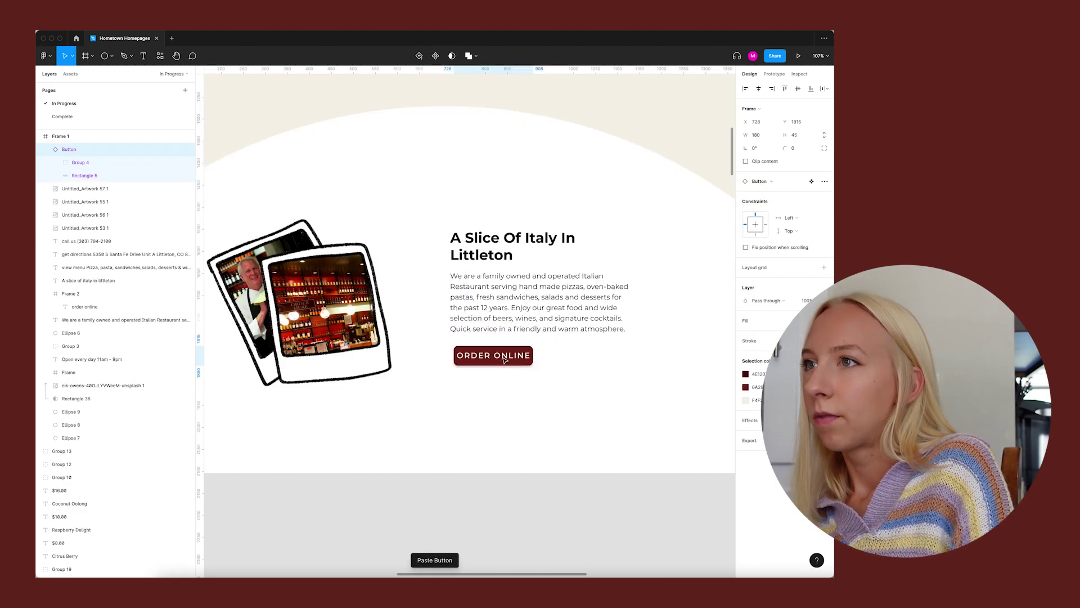
pyautogui.doubleClick(492, 358)
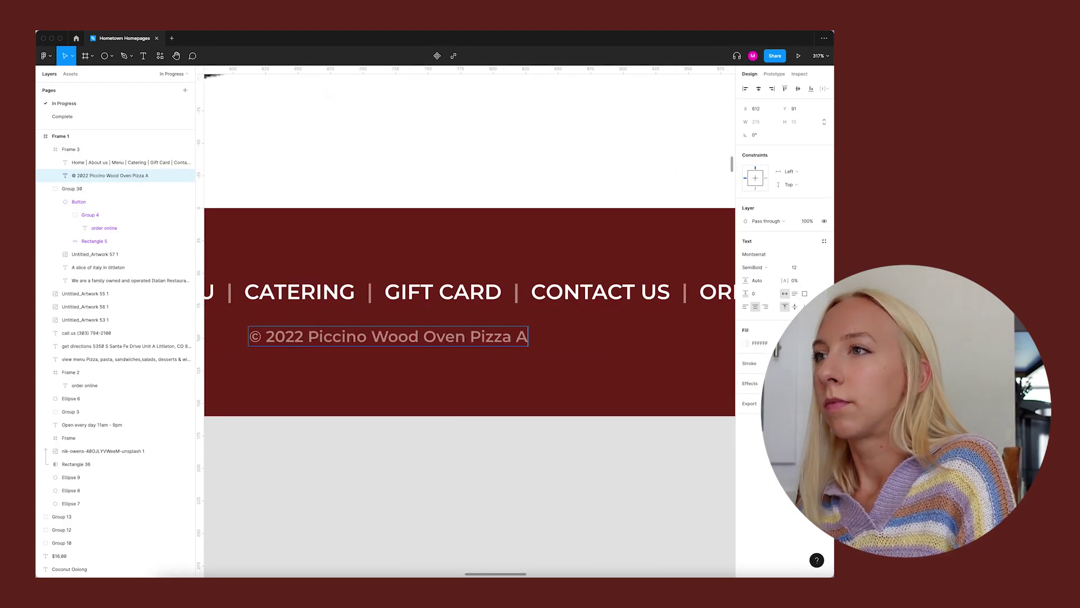
pyautogui.write('ll Rights F')
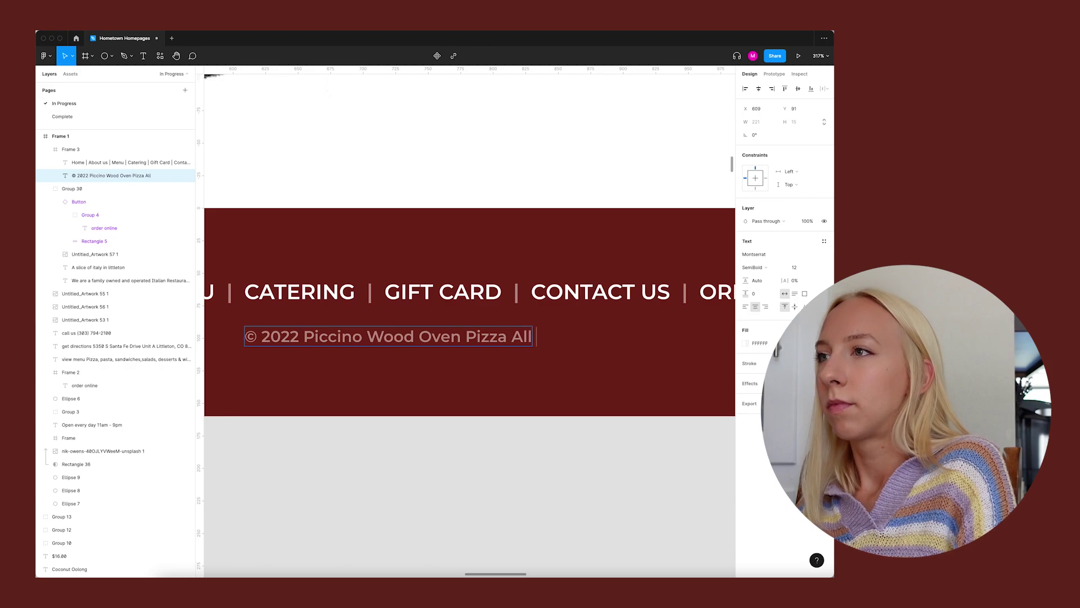
pyautogui.write('eserved.')
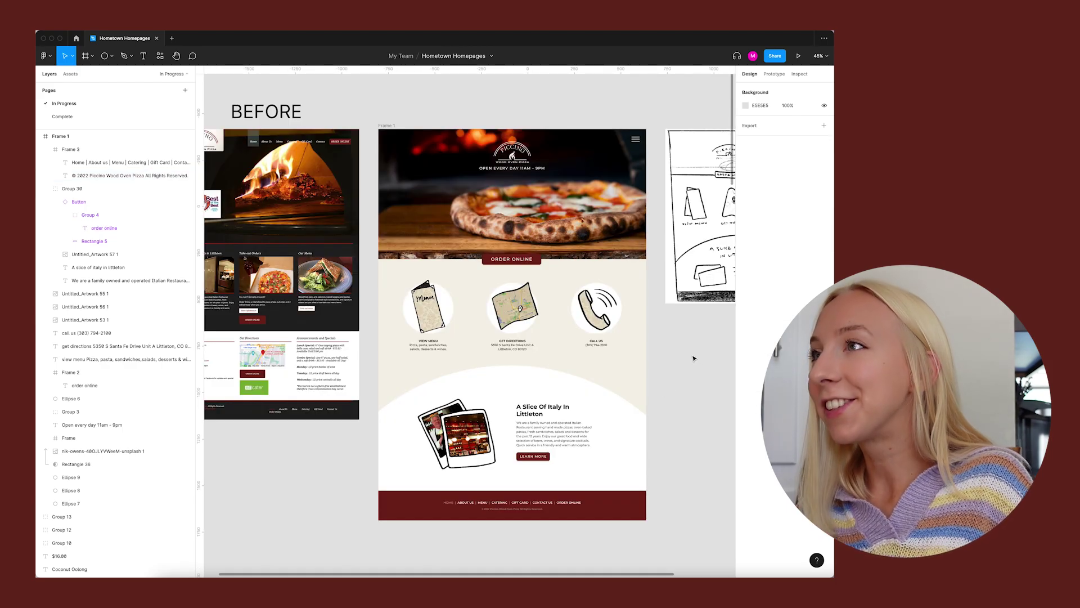
pyautogui.hscroll(2, 694, 359)
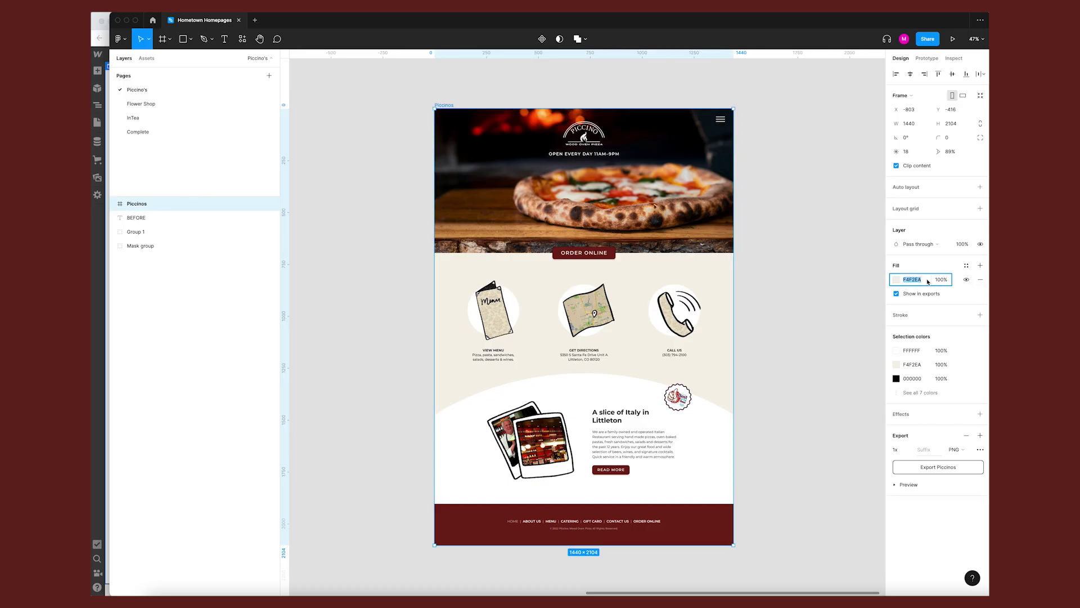
# Step: Bring the Webflow designer forward with the empty Piccinos Pizza Home page
pyautogui.click(101, 214)
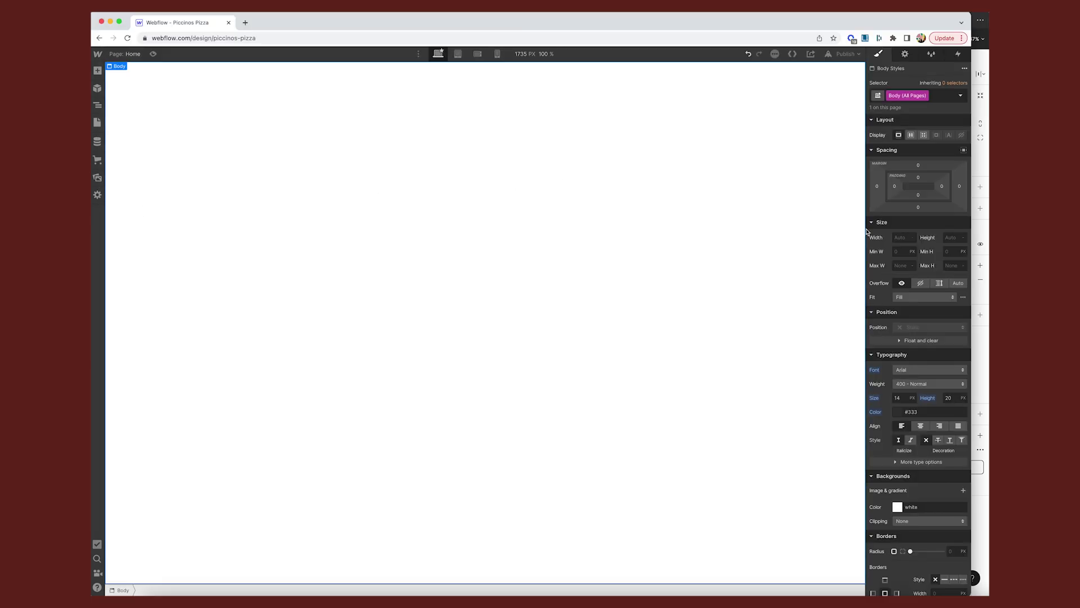
# Step: Give the page body a cream #F4F2EA background and open its font list for Montserrat
pyautogui.scroll(-5, 941, 409)
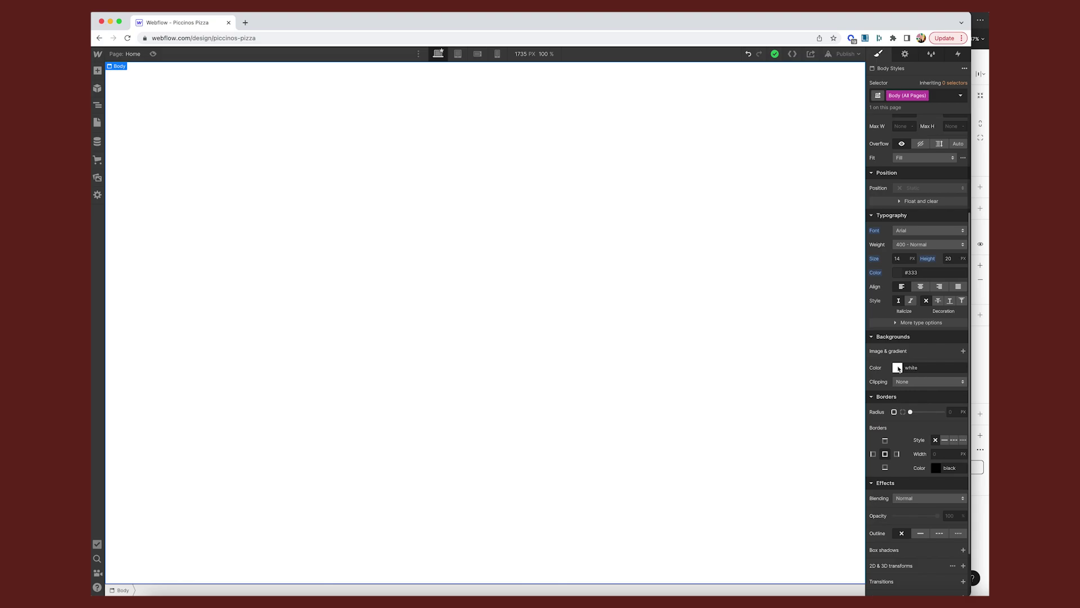
pyautogui.click(897, 367)
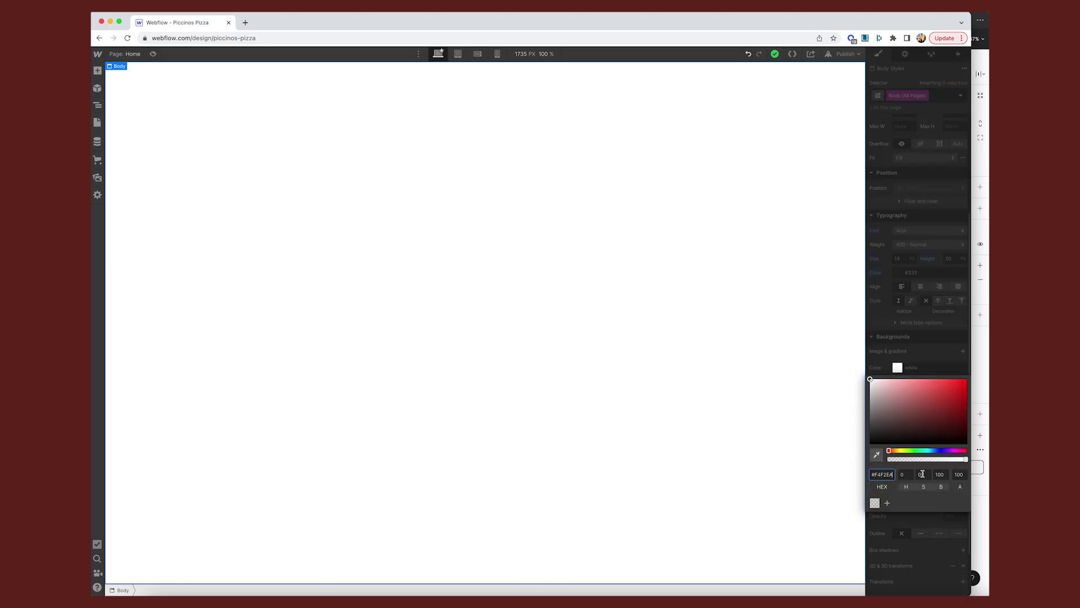
pyautogui.press('Return')
pyautogui.click(924, 230)
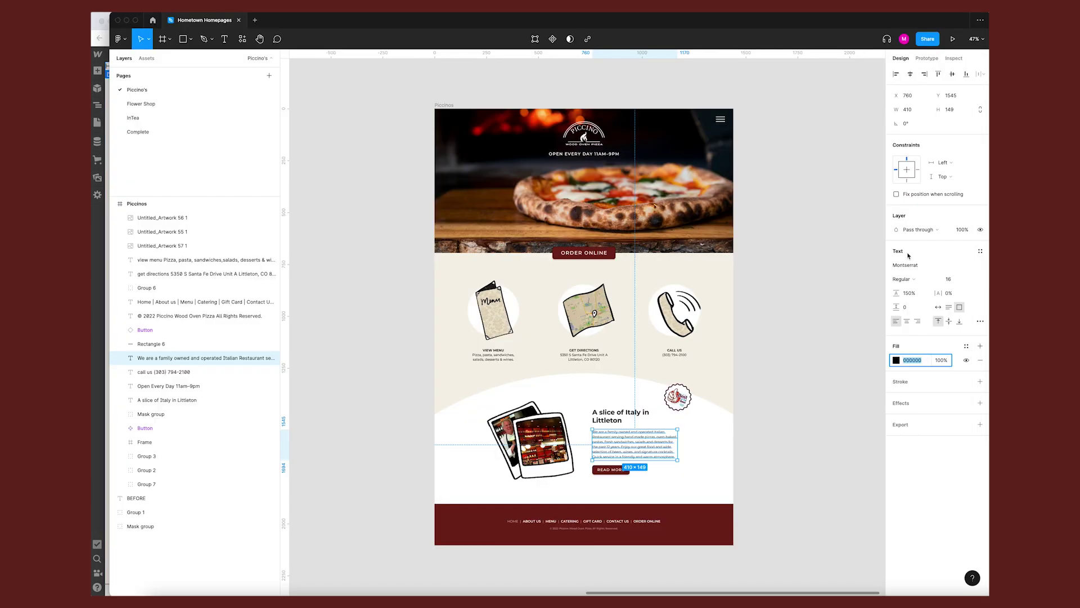
# Step: Add a heading to the page with a 45px line height
pyautogui.click(194, 398)
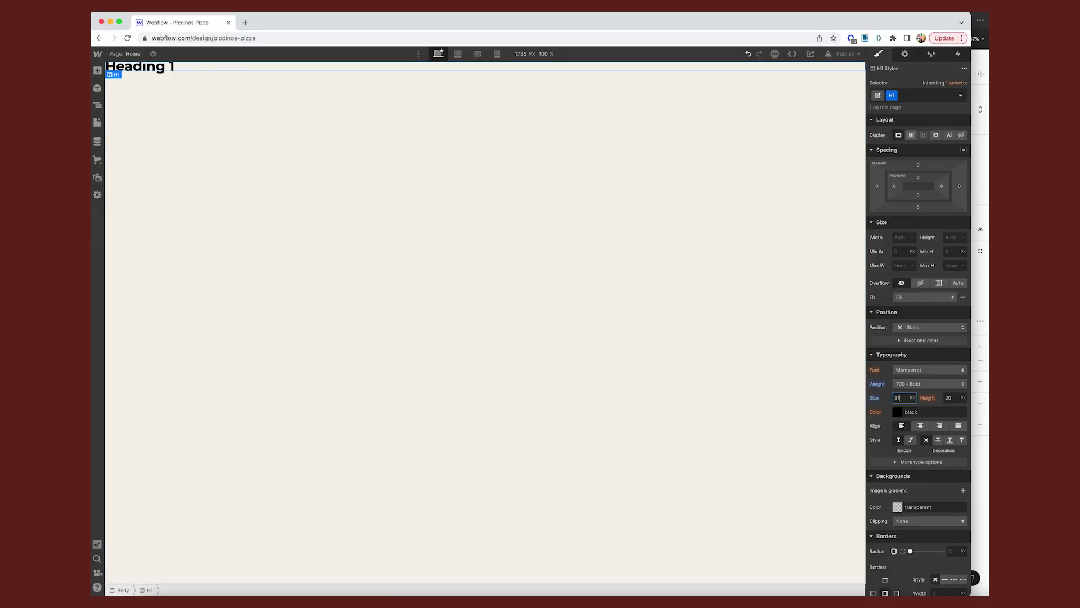
pyautogui.press('BackSpace')
pyautogui.press('BackSpace')
pyautogui.write('45')
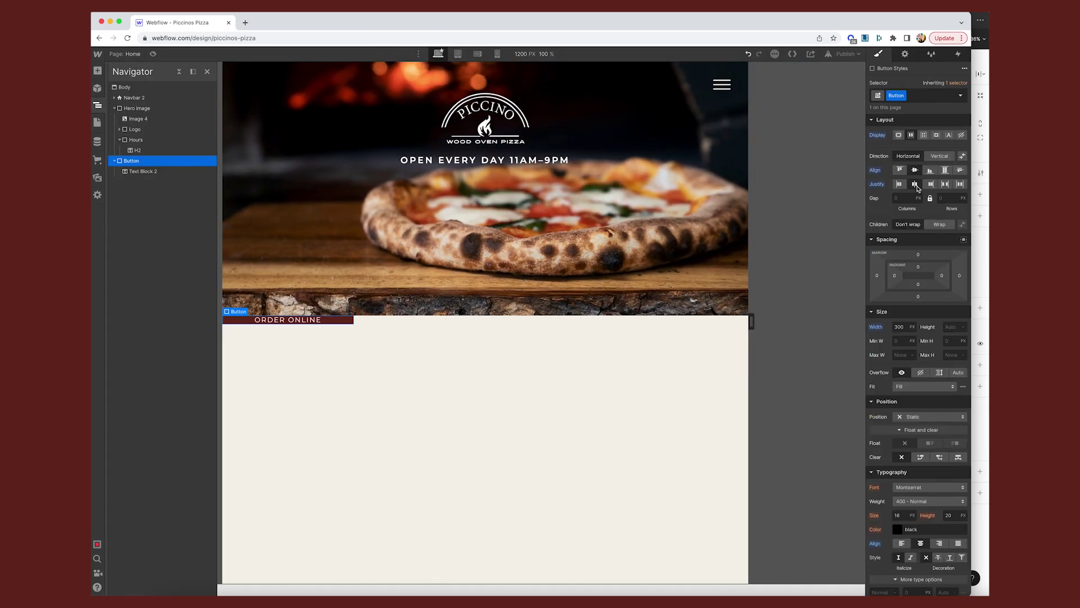
# Step: Give the Order Online button 10px bottom padding and a thin dark border
pyautogui.click(919, 286)
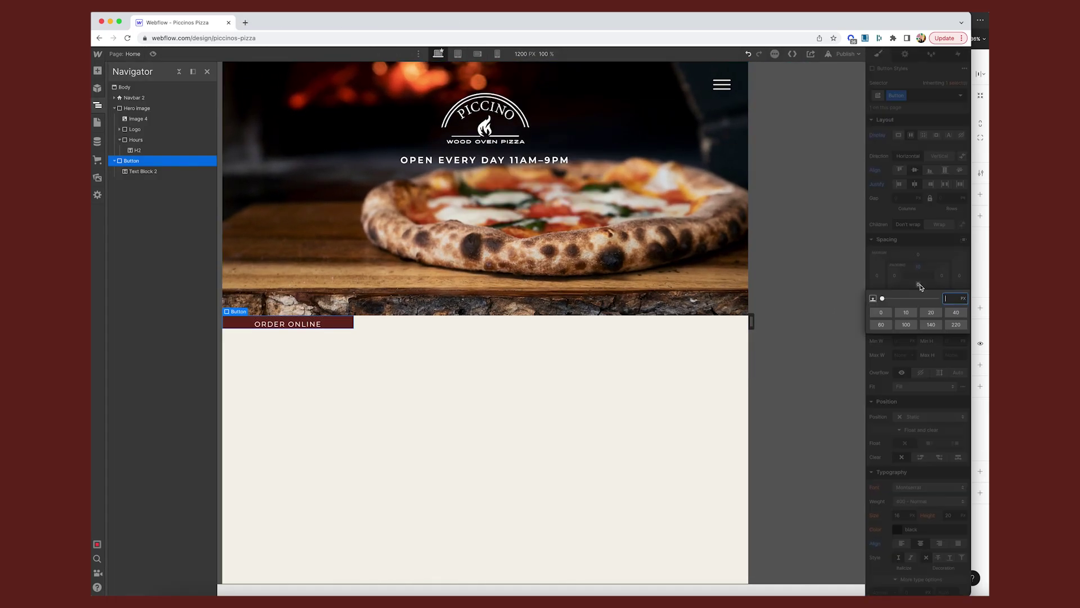
pyautogui.write('10')
pyautogui.press('Return')
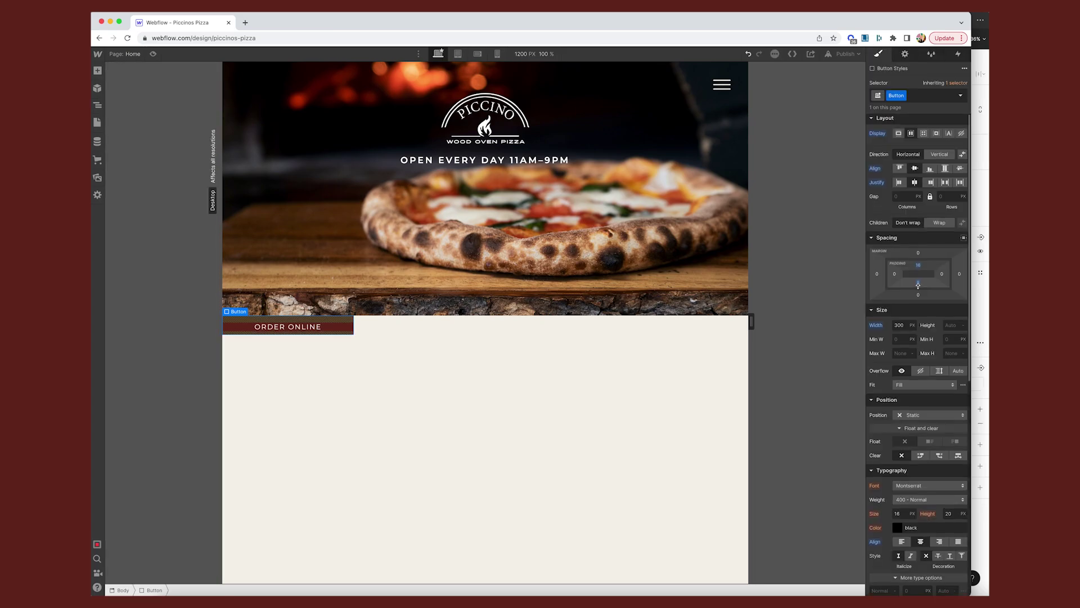
pyautogui.scroll(-10, 938, 419)
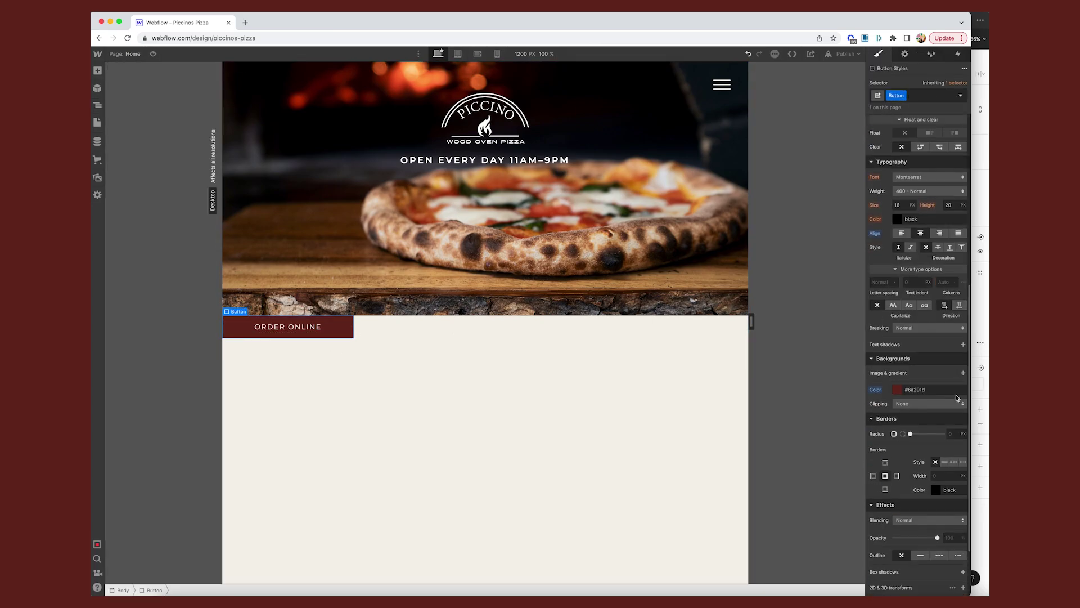
pyautogui.press('Return')
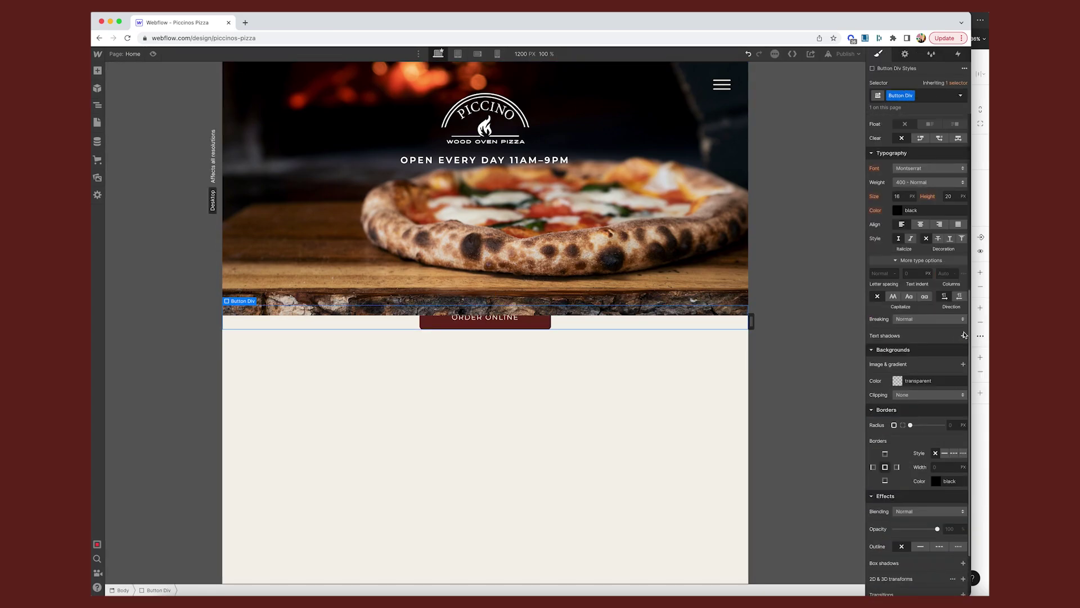
# Step: Select the hero pizza image and the page body in turn
pyautogui.click(659, 460)
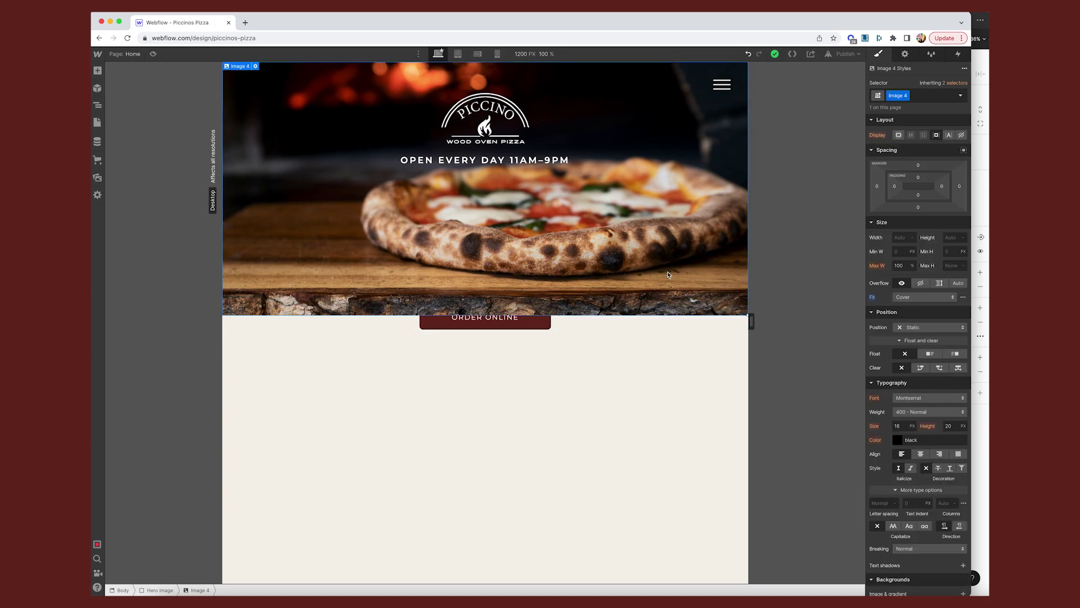
pyautogui.click(97, 105)
pyautogui.click(658, 461)
# Step: Use the traced map outline as a mask for the map illustration
pyautogui.press('j')
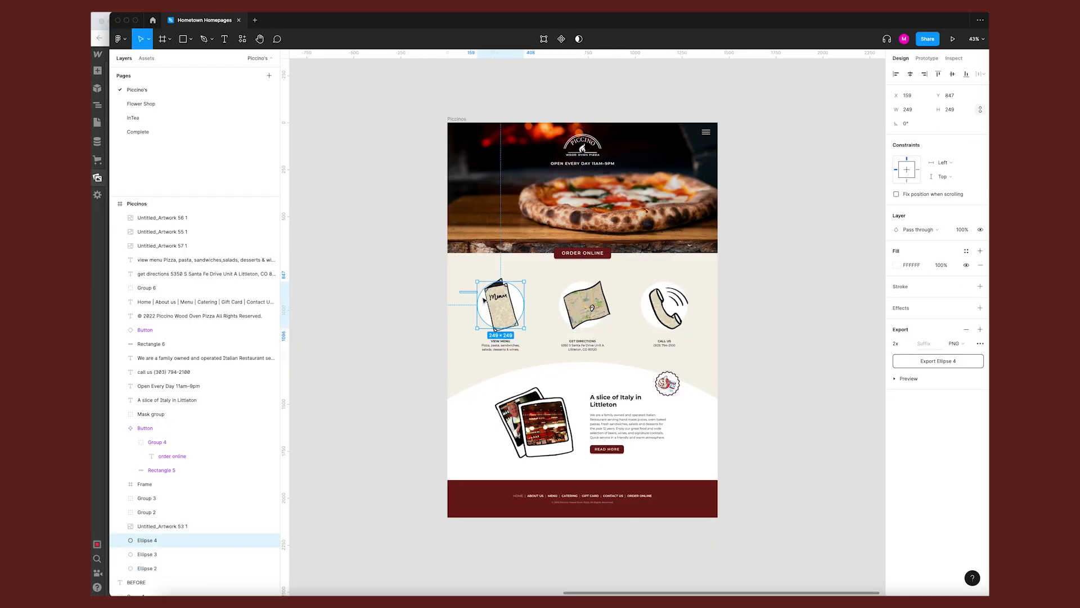
pyautogui.hotkey('shift', '2')
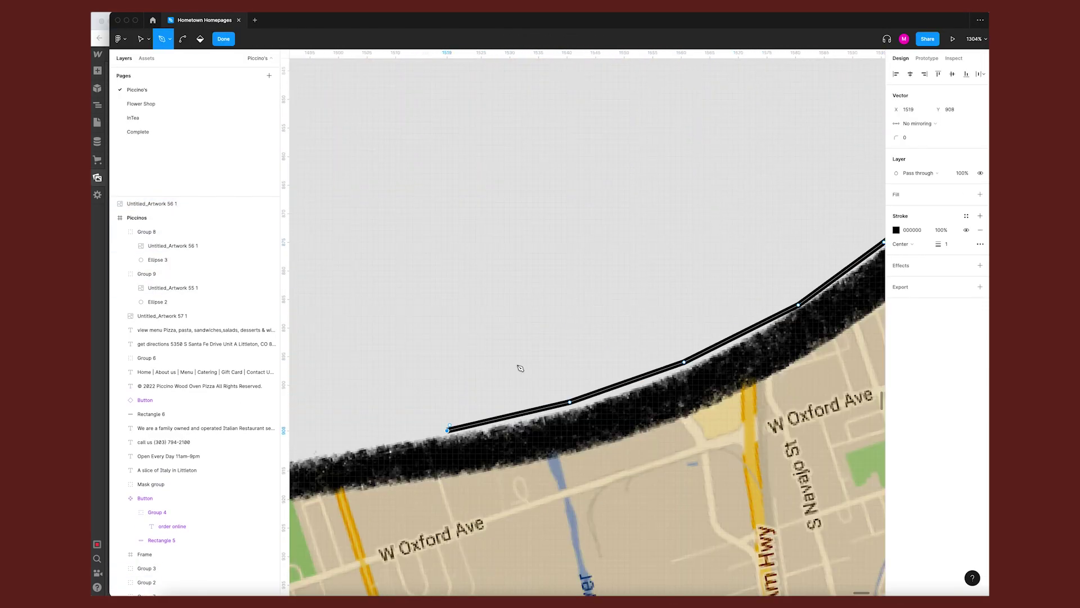
pyautogui.rightClick(615, 278)
pyautogui.click(653, 388)
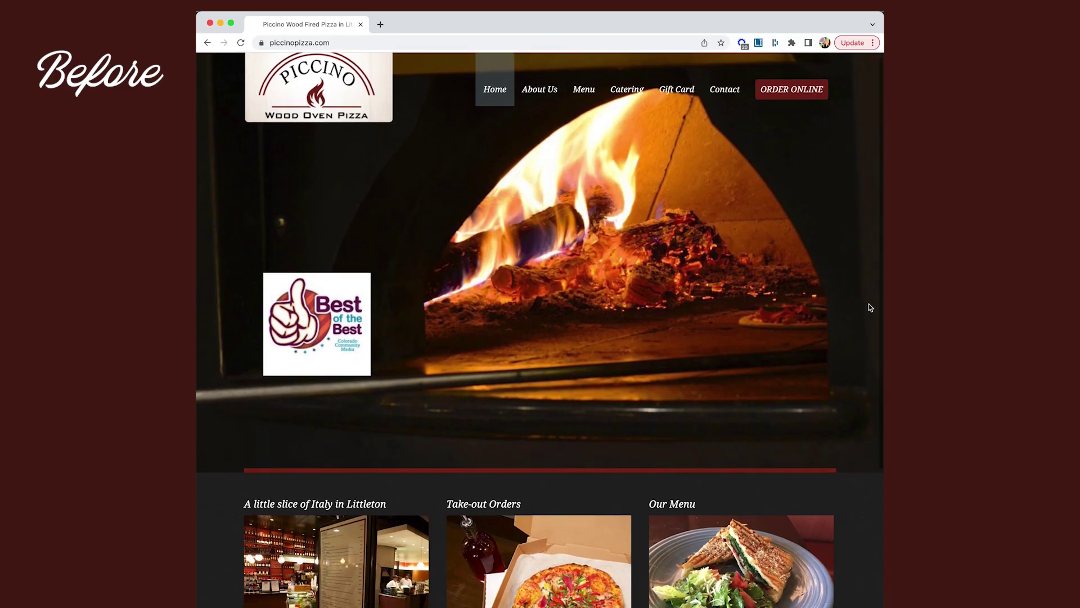
# Step: Scroll through the old piccinopizza.com site for comparison
pyautogui.scroll(-6, 870, 307)
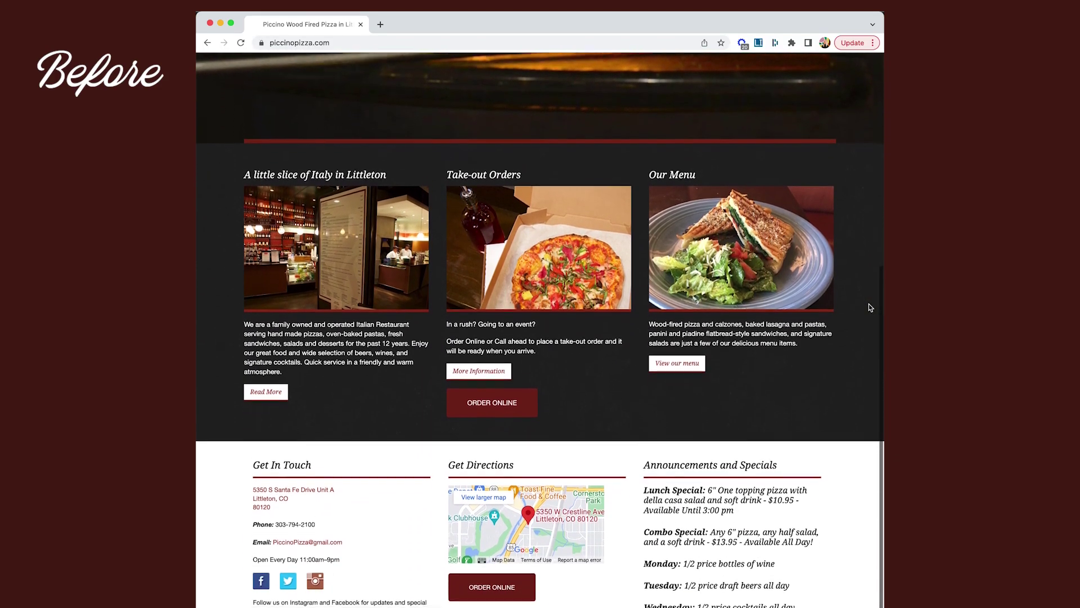
pyautogui.scroll(-1, 870, 308)
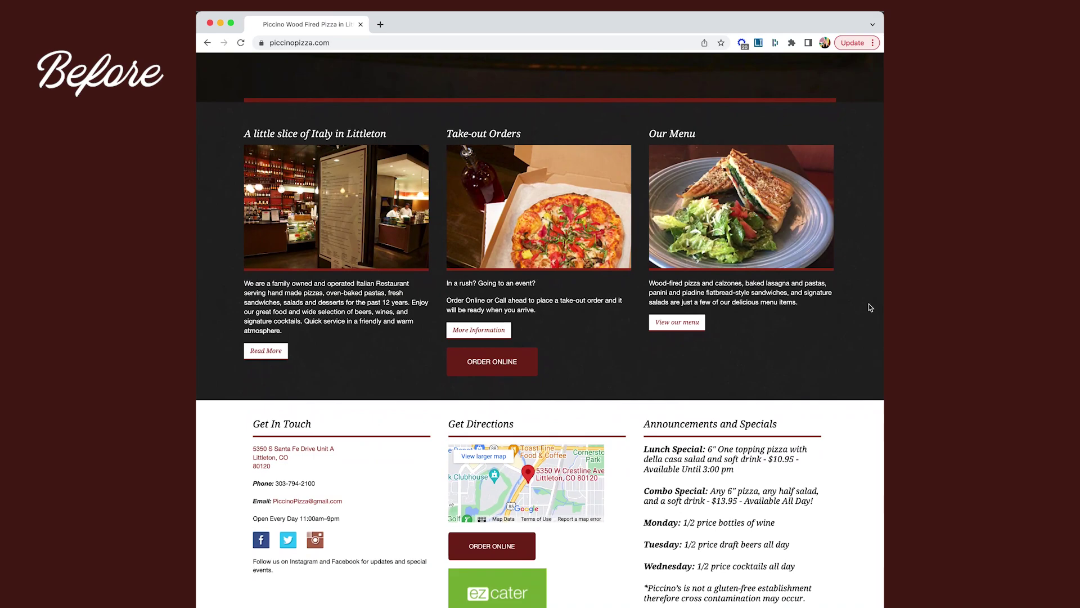
pyautogui.scroll(7, 870, 307)
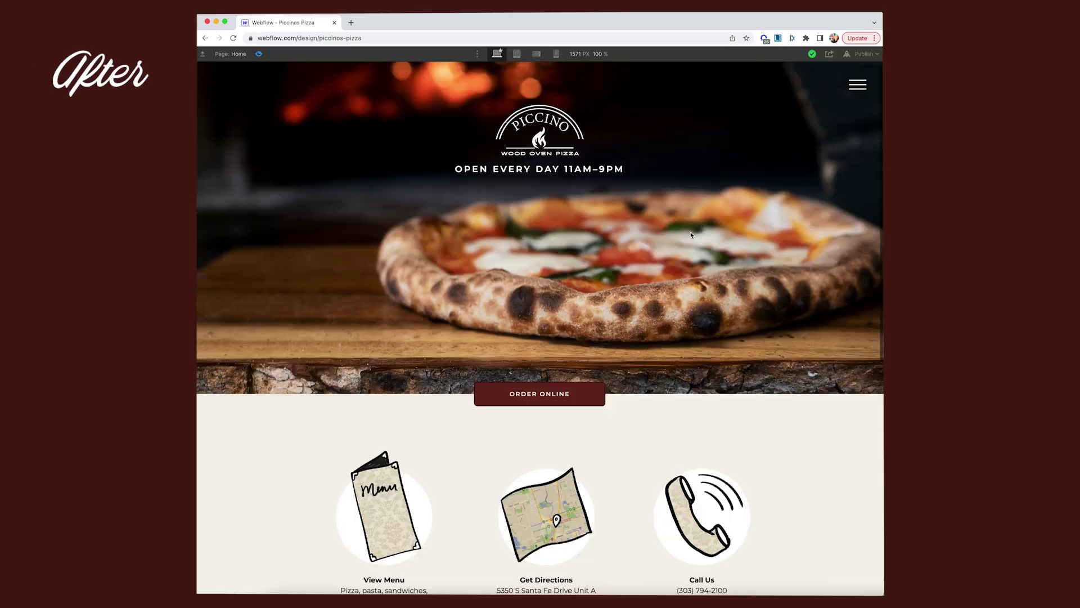
# Step: Scroll the Webflow Piccino homepage from the hero down to the maroon footer
pyautogui.scroll(-4, 865, 227)
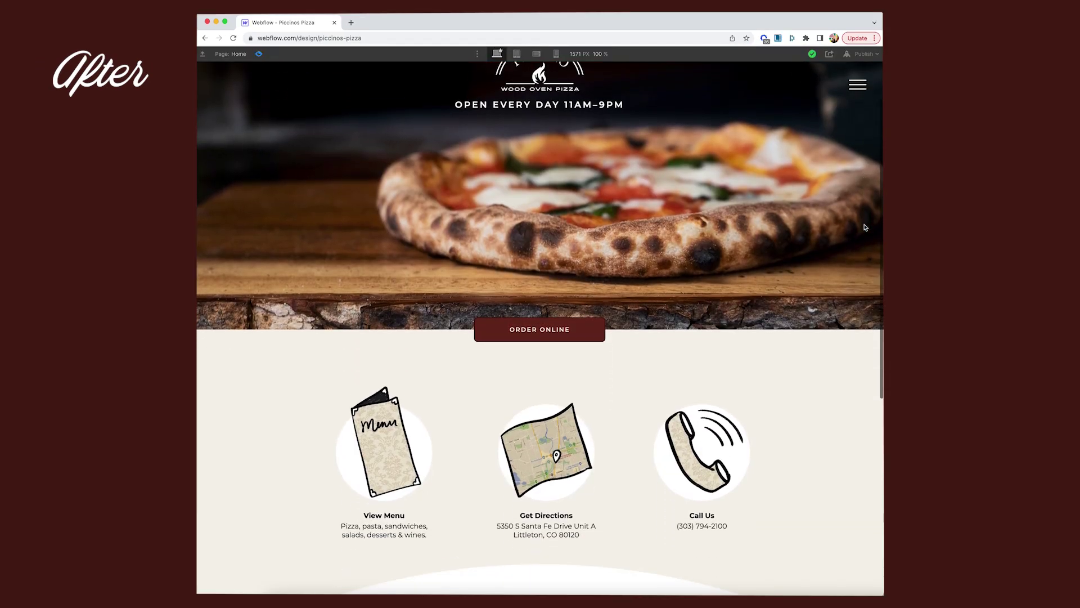
pyautogui.scroll(-4, 864, 227)
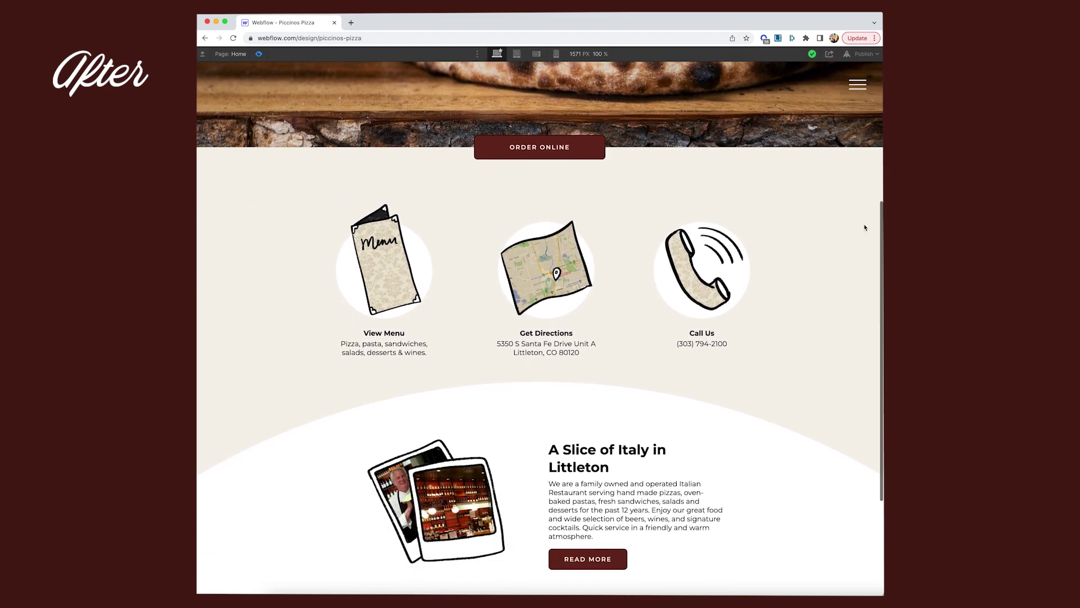
pyautogui.scroll(-1, 865, 227)
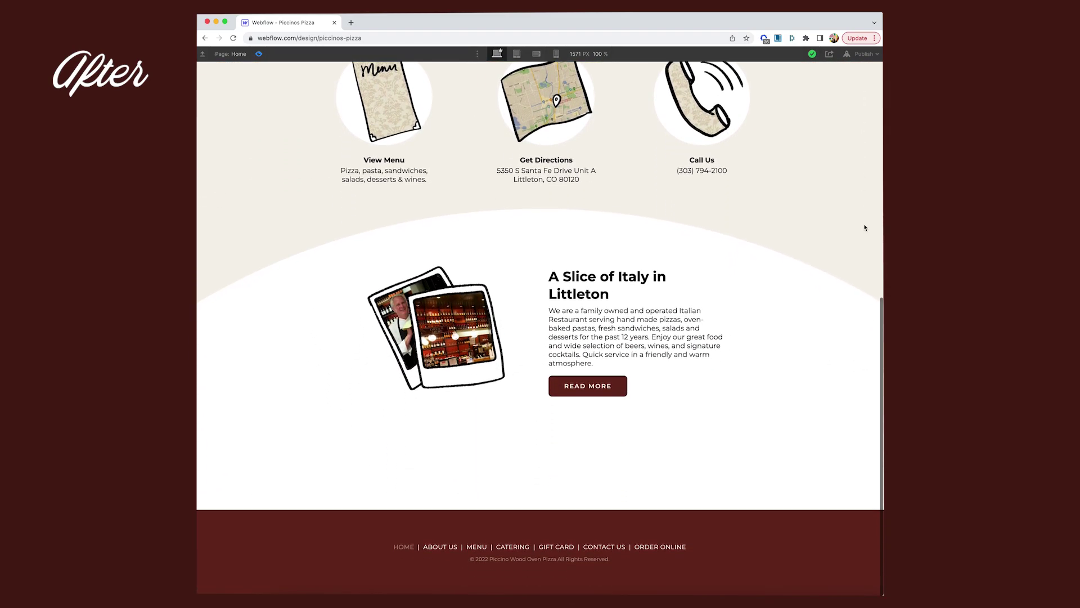